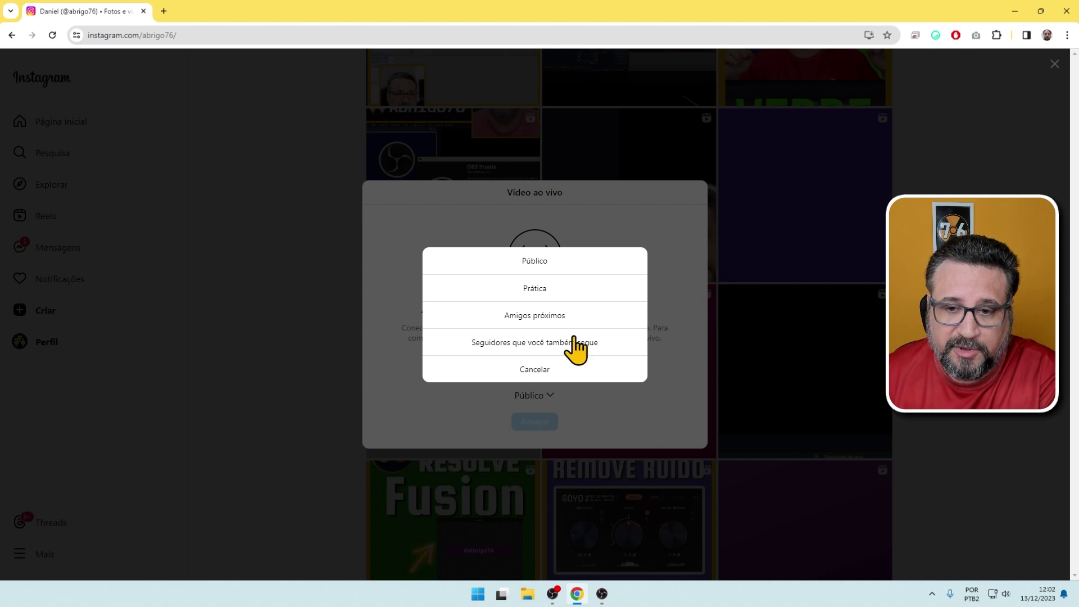
- Set the live video's audience to Prática and continue to the streaming software details
click(537, 289)
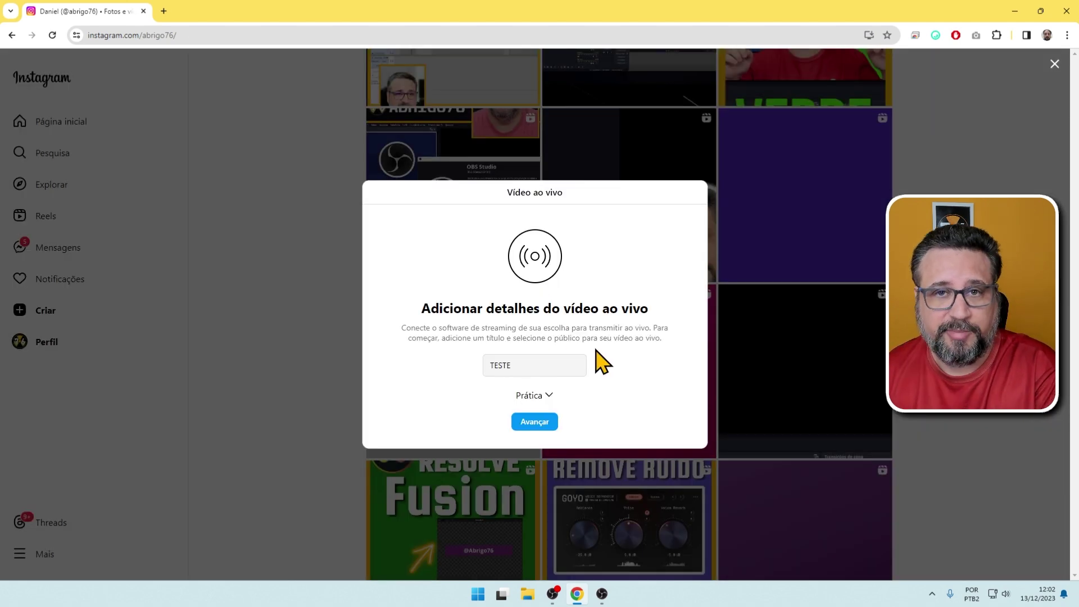
click(548, 395)
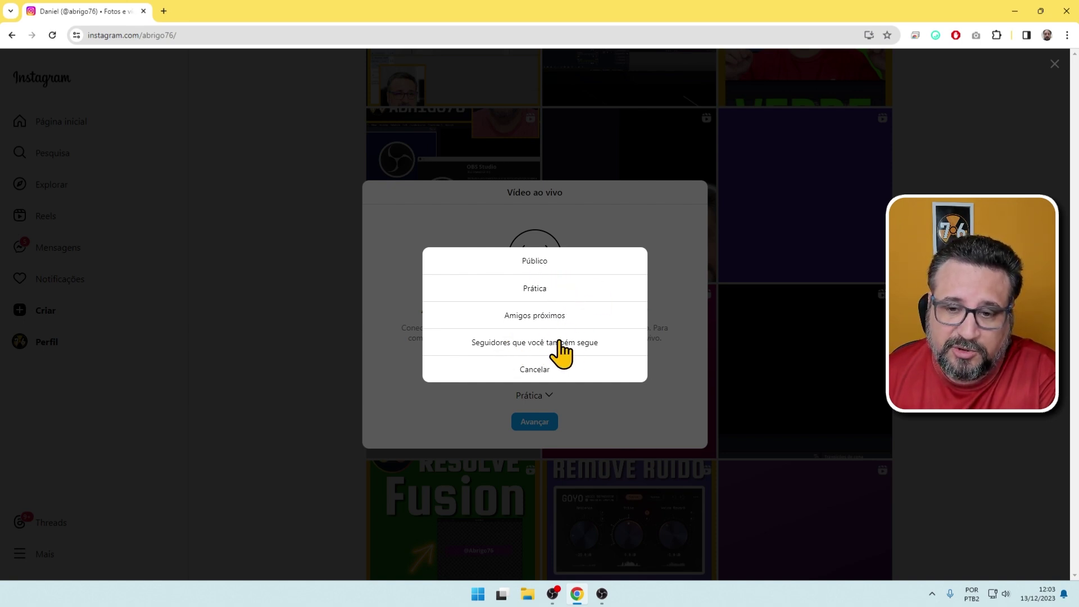
click(606, 375)
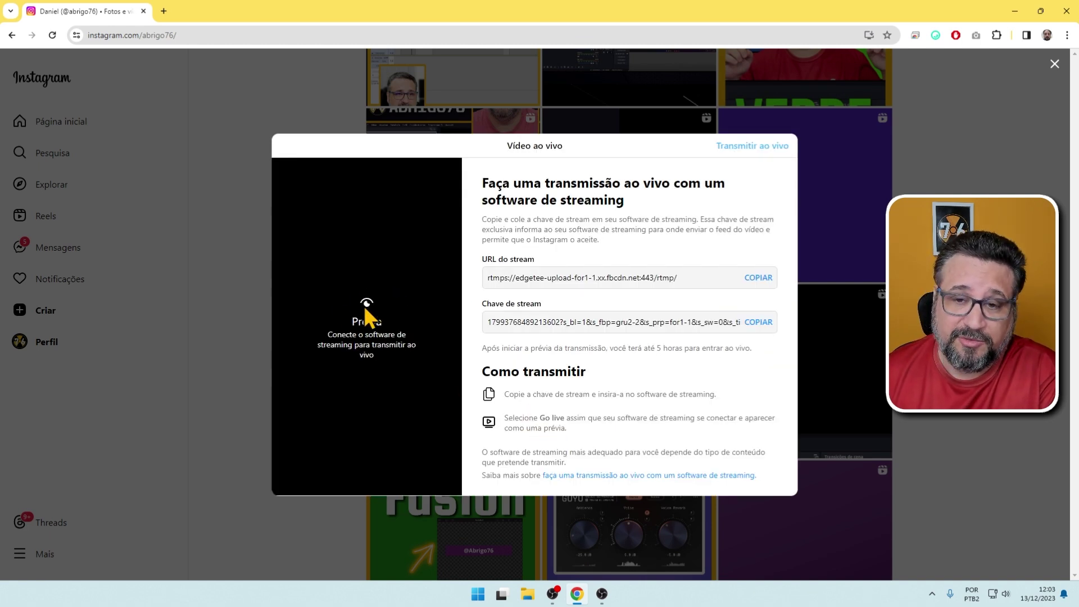
- Copy the stream URL of the Instagram live video
click(706, 272)
key(ctrl+c)
click(703, 272)
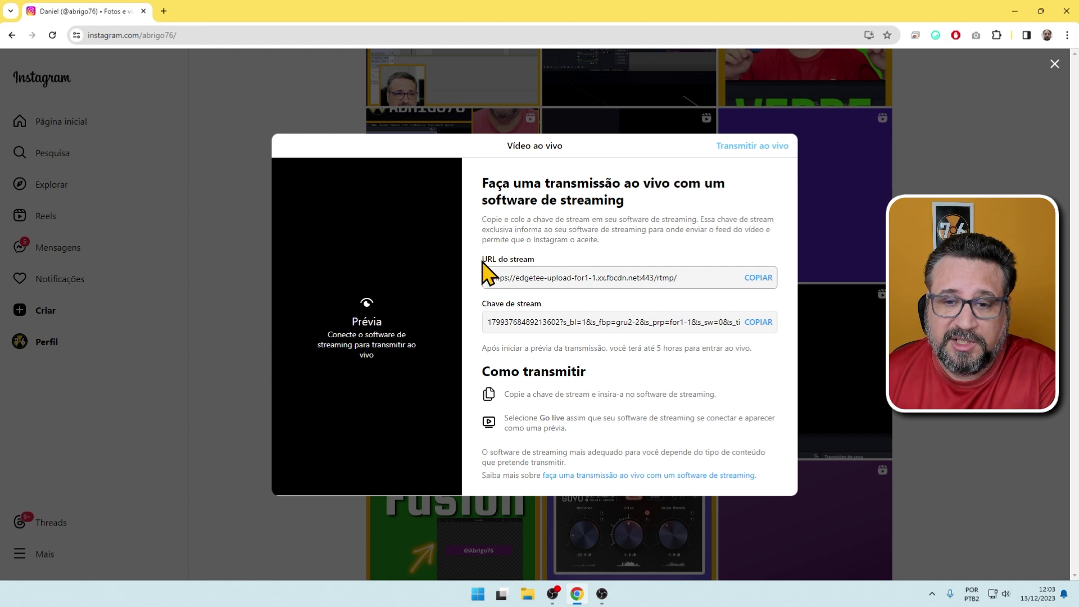
drag(485, 263, 539, 262)
click(506, 319)
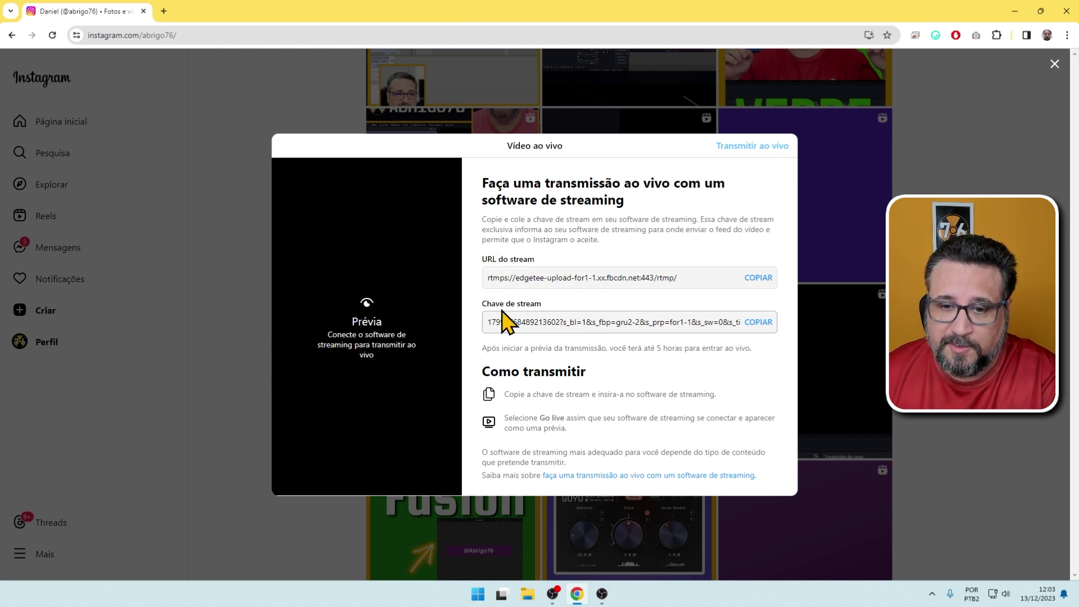
drag(488, 322, 692, 326)
click(527, 279)
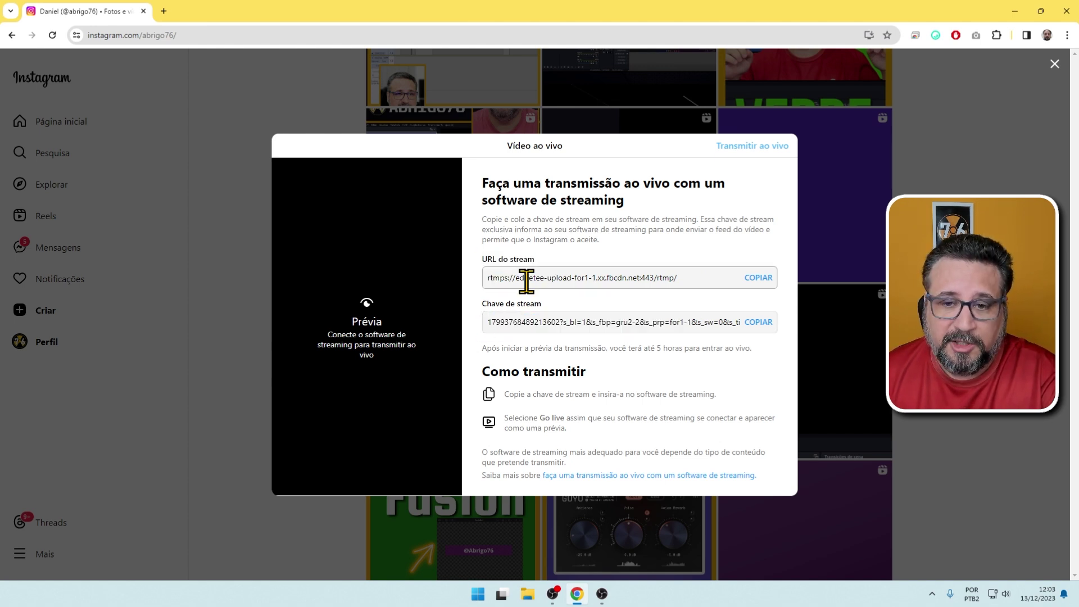
click(756, 281)
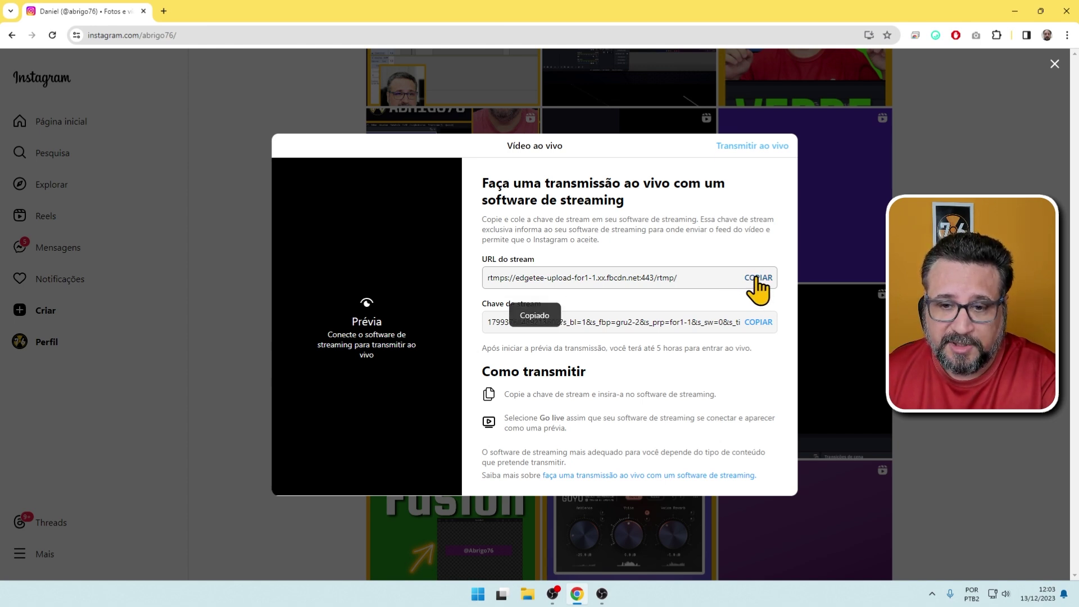
- Switch to OBS and, in the streaming settings, choose the Personalizado service and paste rtmps://edgetee-upload-for1-1.xx.fbcdn.net:443/rtmp/ as the server
click(602, 595)
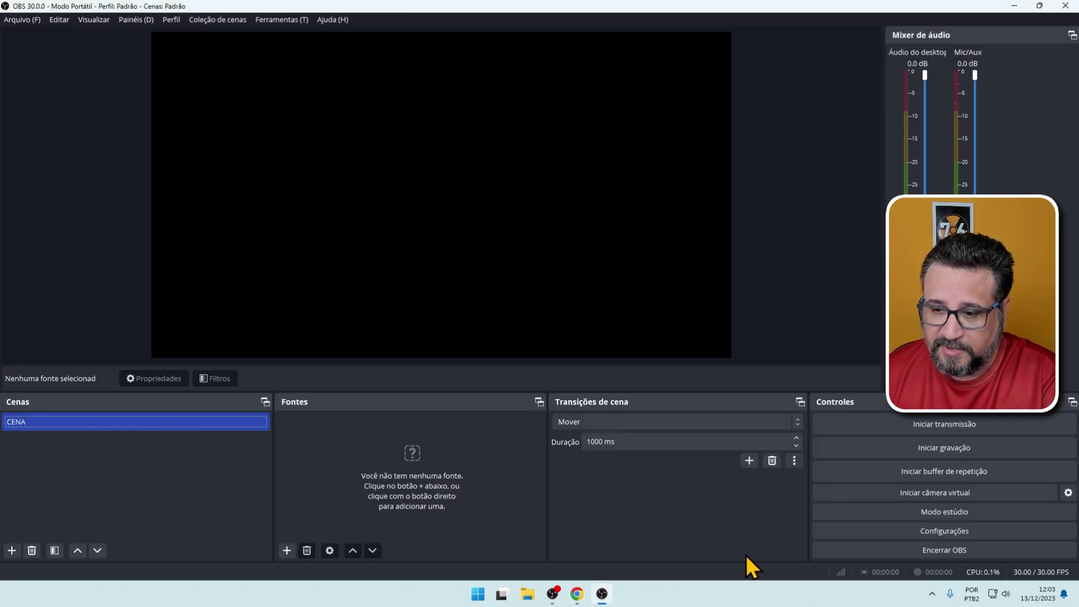
click(949, 531)
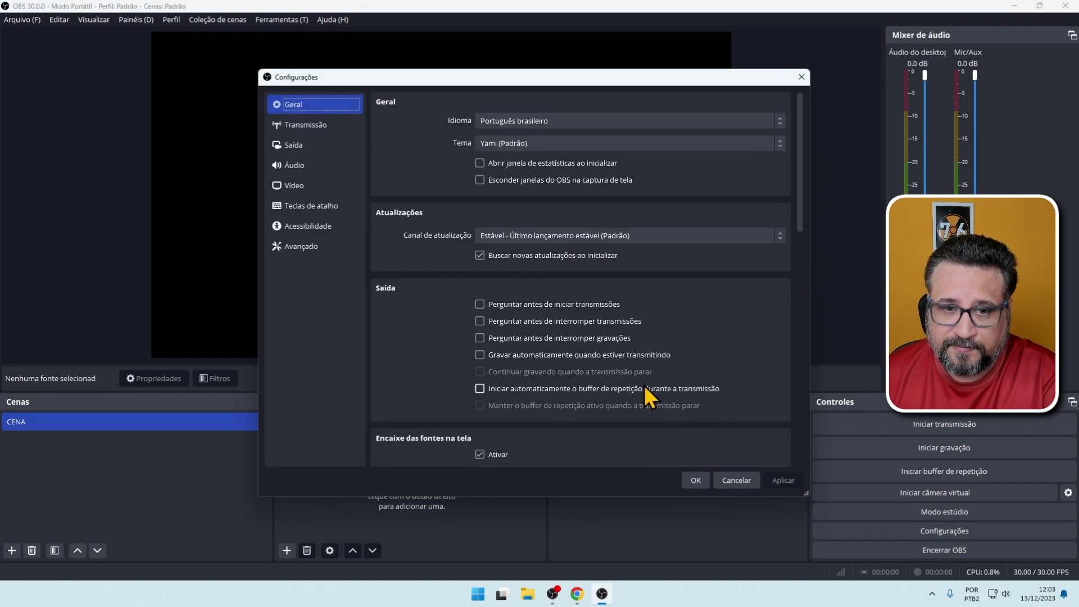
click(306, 125)
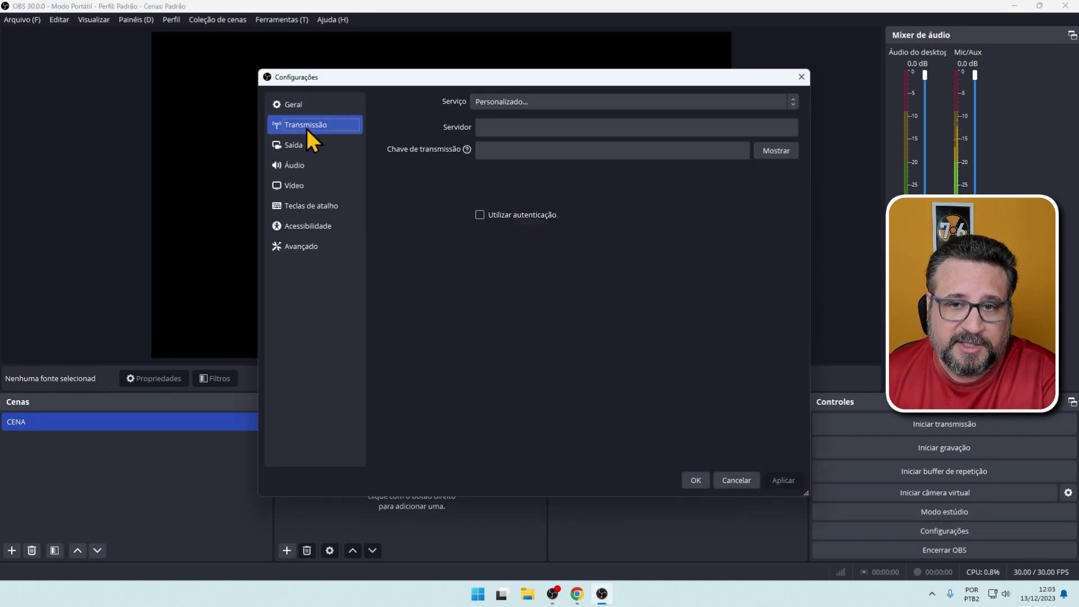
click(510, 106)
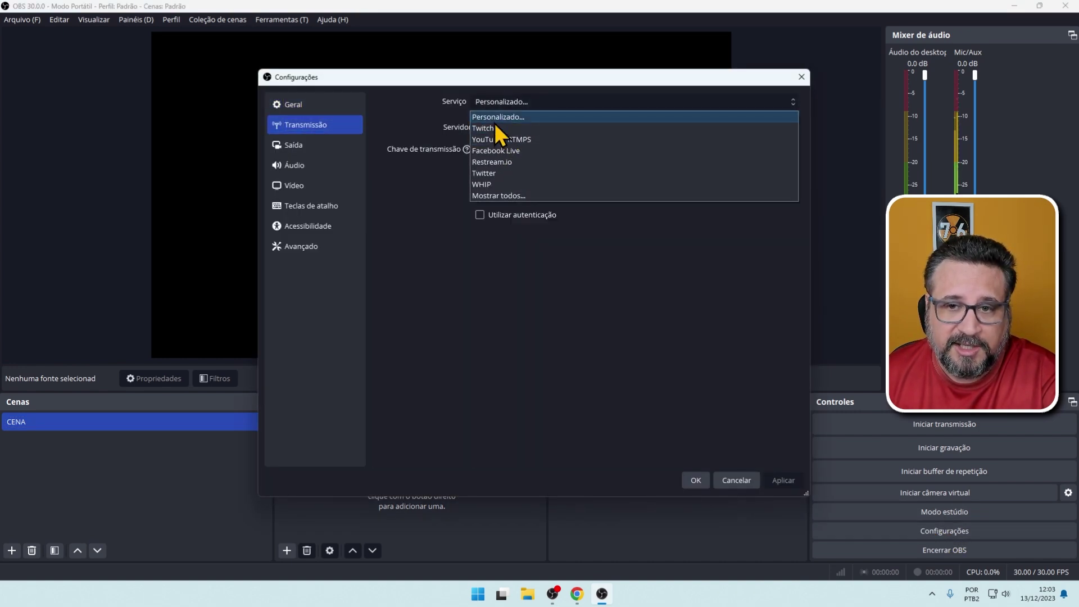
click(494, 118)
click(489, 128)
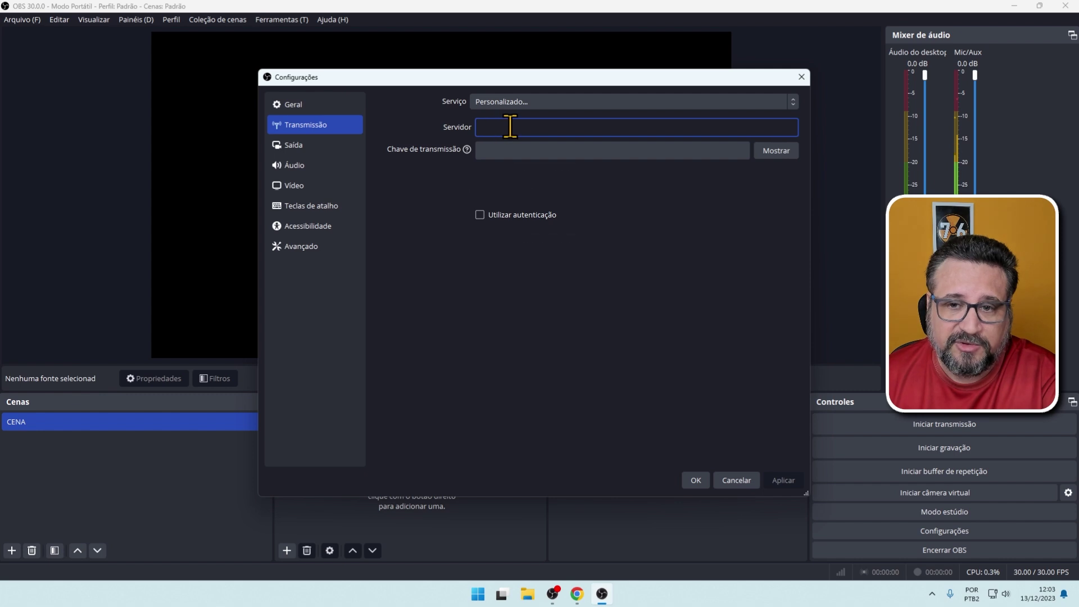
right_click(511, 127)
click(534, 207)
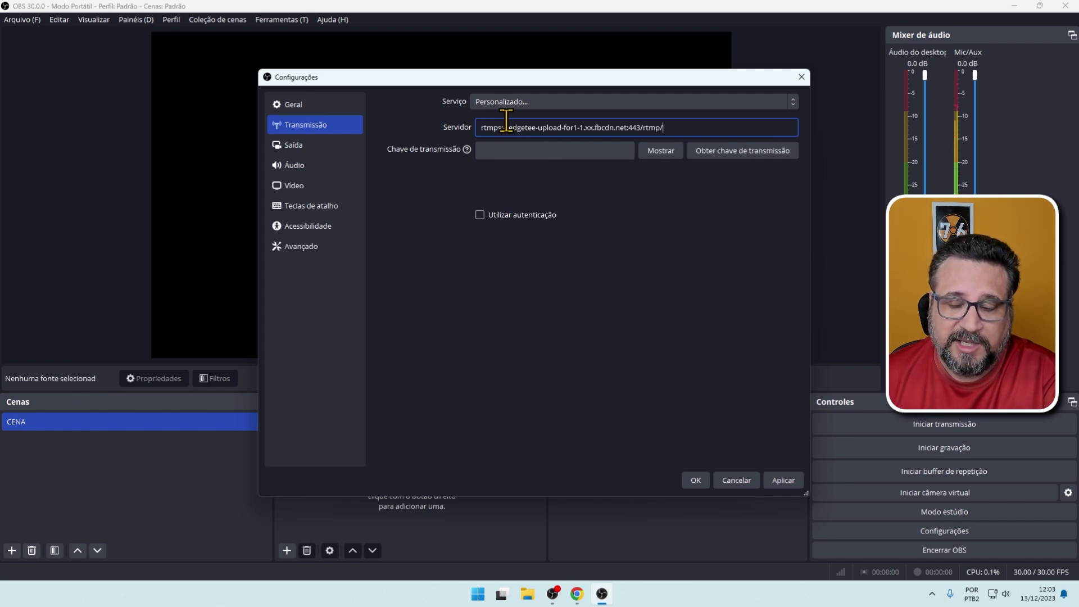
- Copy the stream key from Instagram in Chrome, paste it as the Chave de transmissão in OBS, and save the settings
click(576, 594)
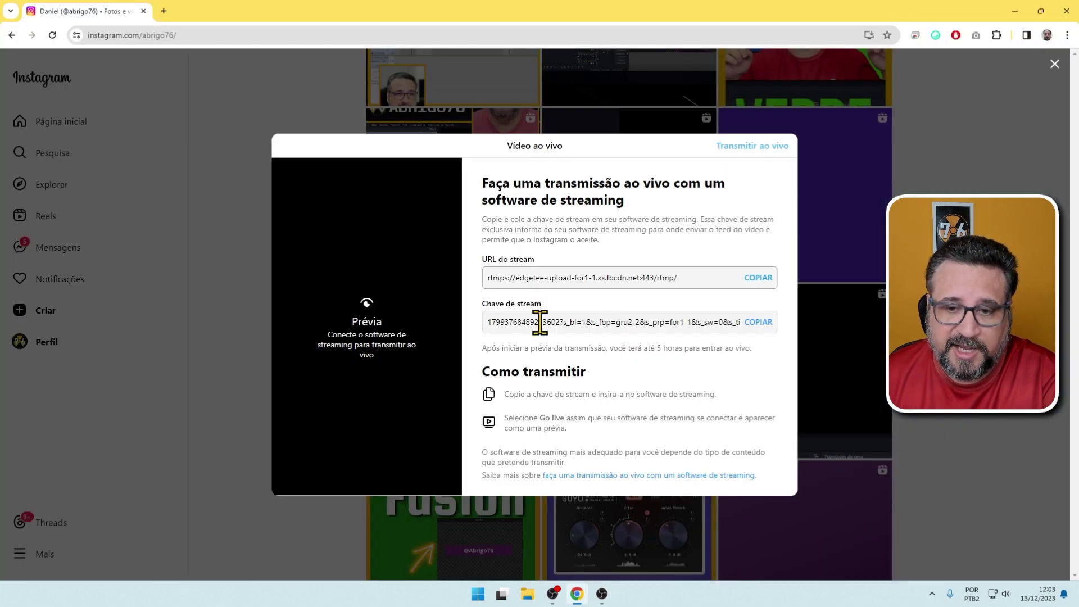
click(760, 323)
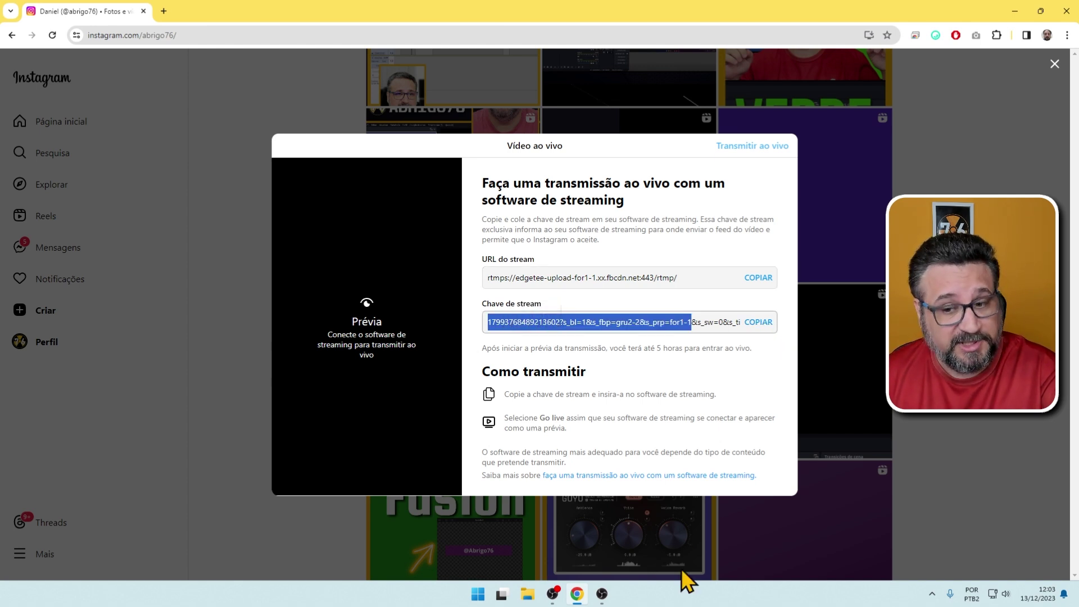
click(602, 593)
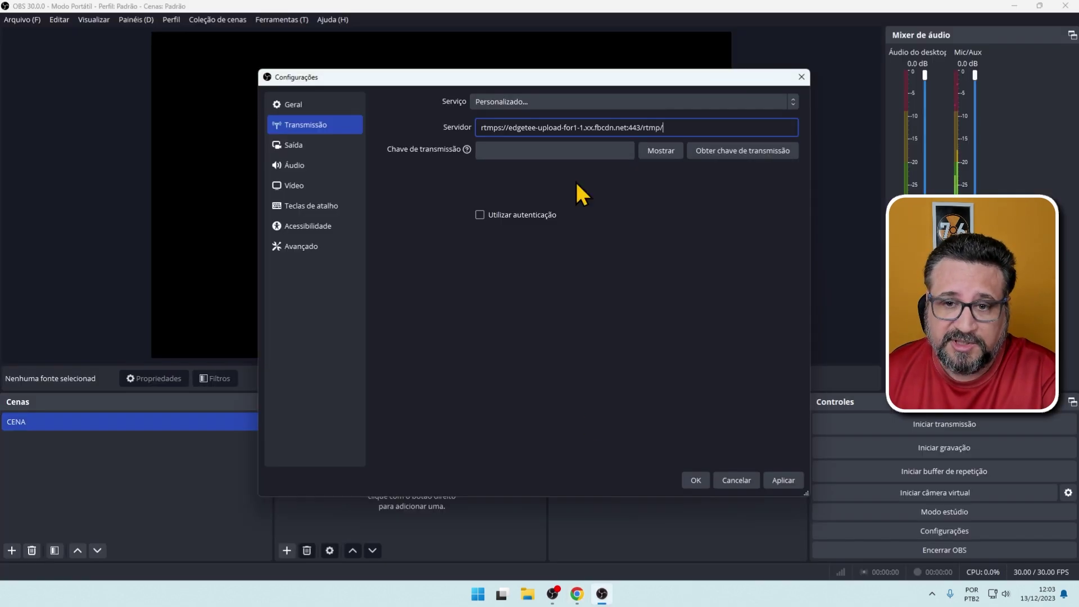
click(546, 153)
right_click(545, 153)
click(571, 246)
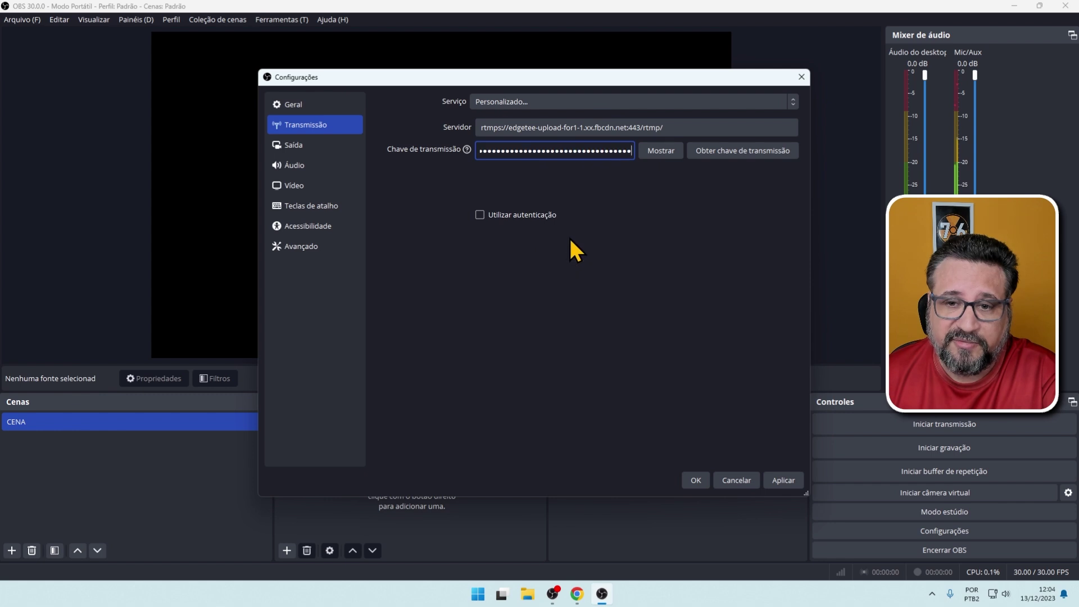
click(780, 480)
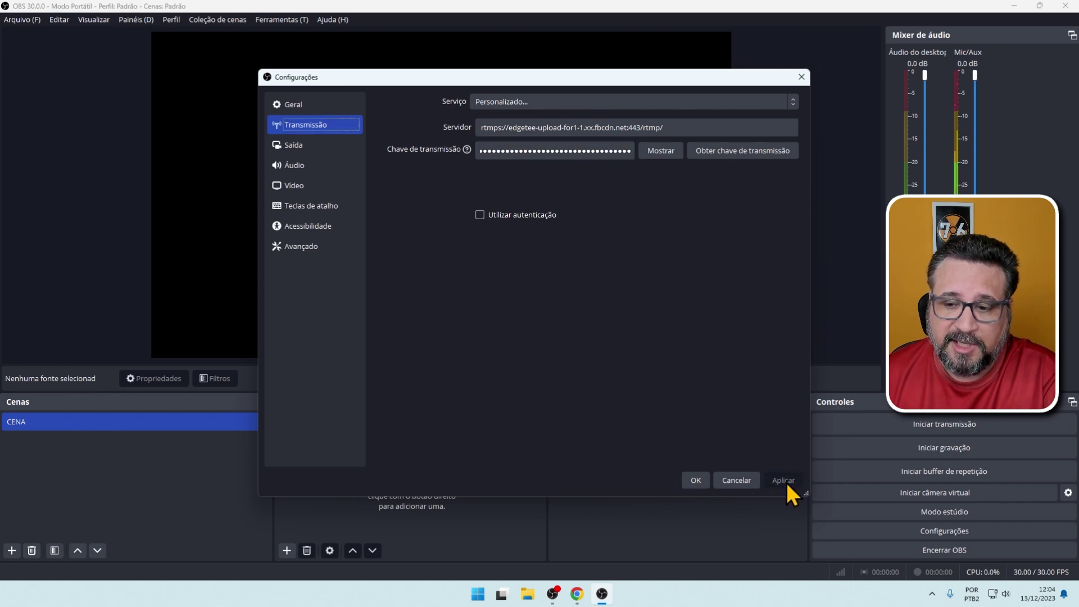
click(696, 480)
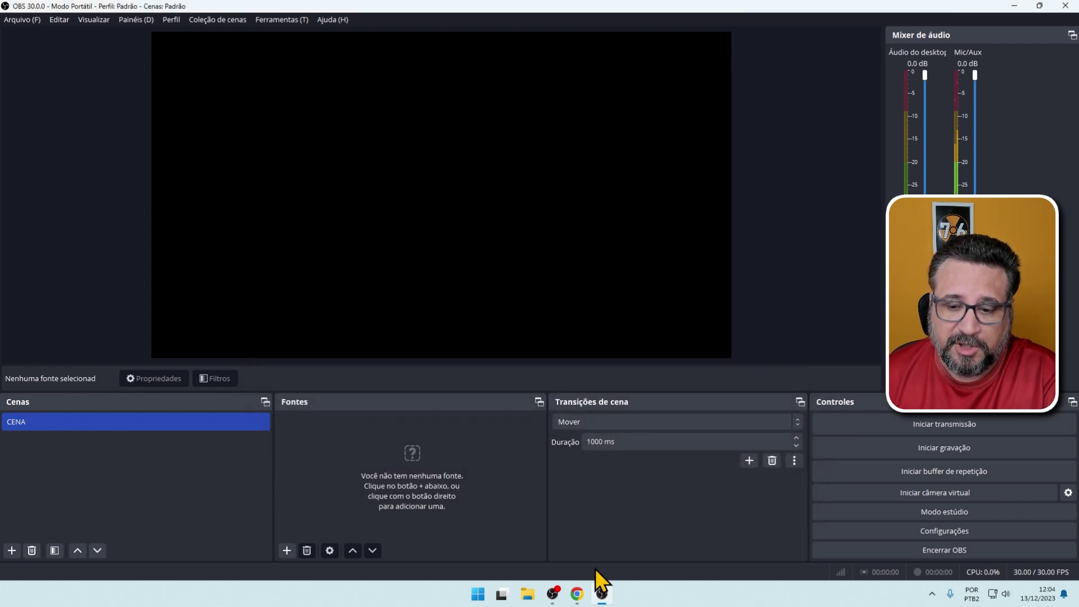
- Check the live preview page in Chrome, return to OBS and open its video settings
click(578, 594)
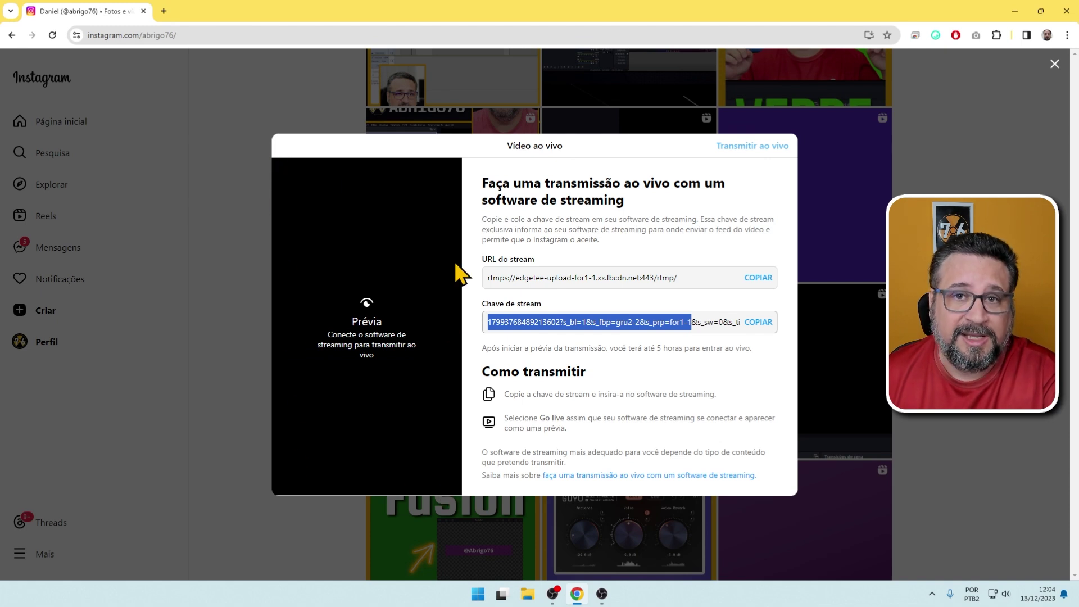
click(602, 595)
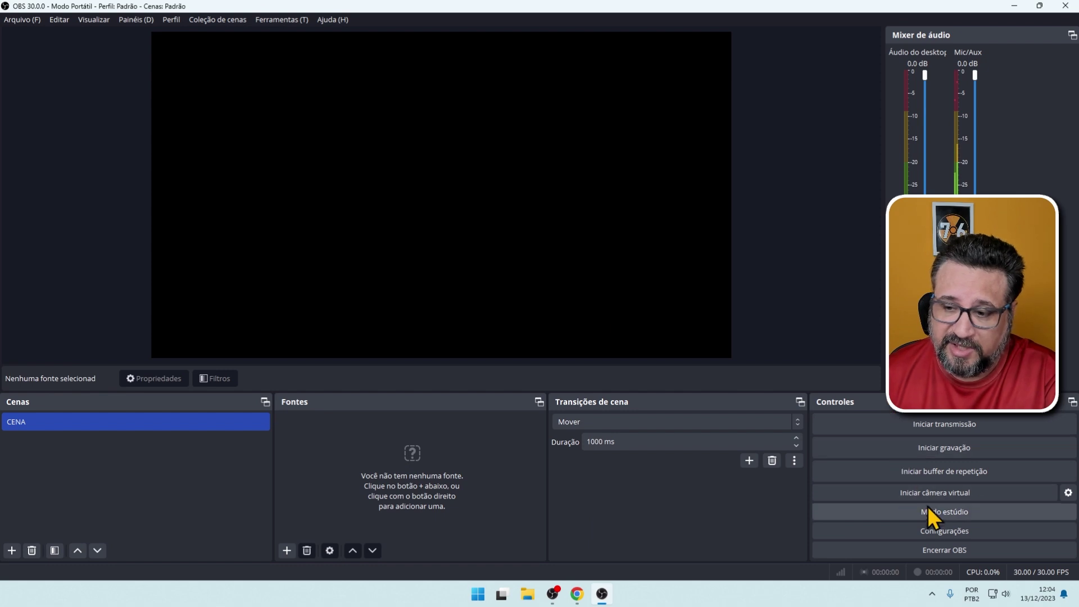
click(935, 531)
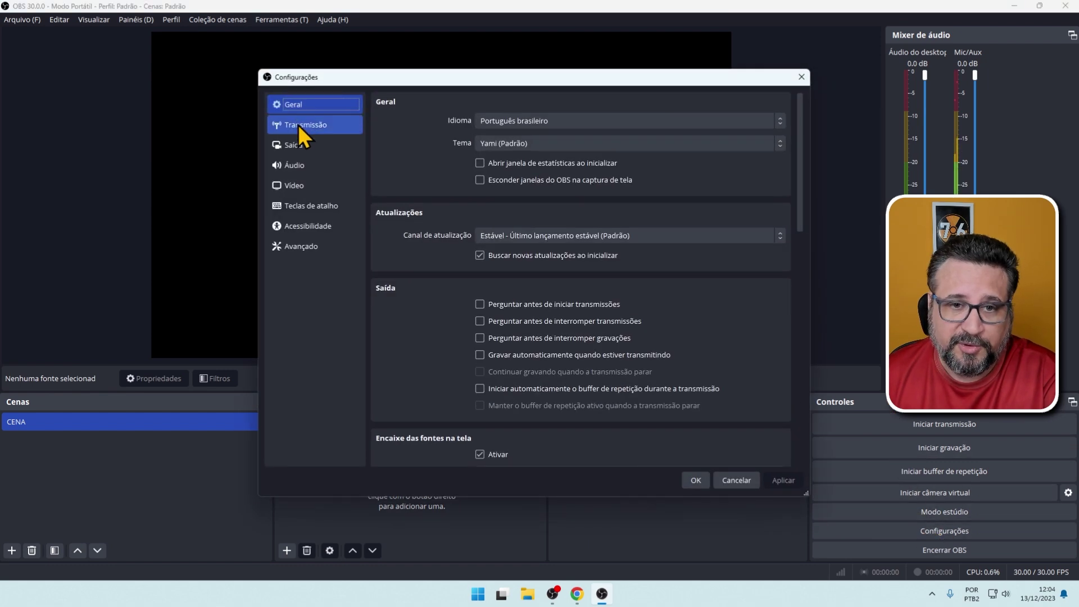
click(295, 184)
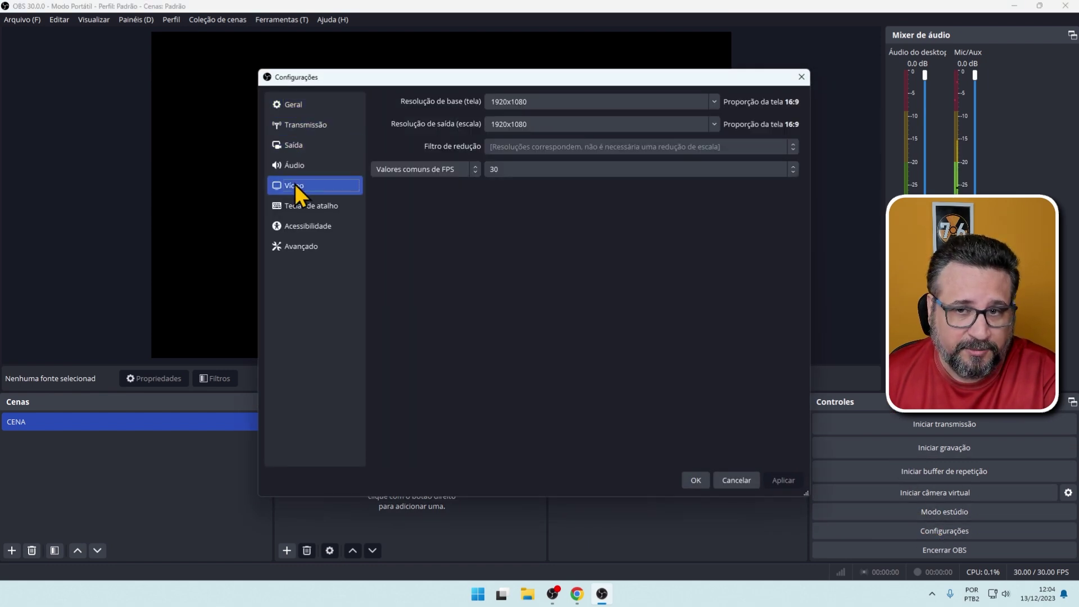
- Set the base (canvas) resolution to the vertical format 1080x1920
click(714, 102)
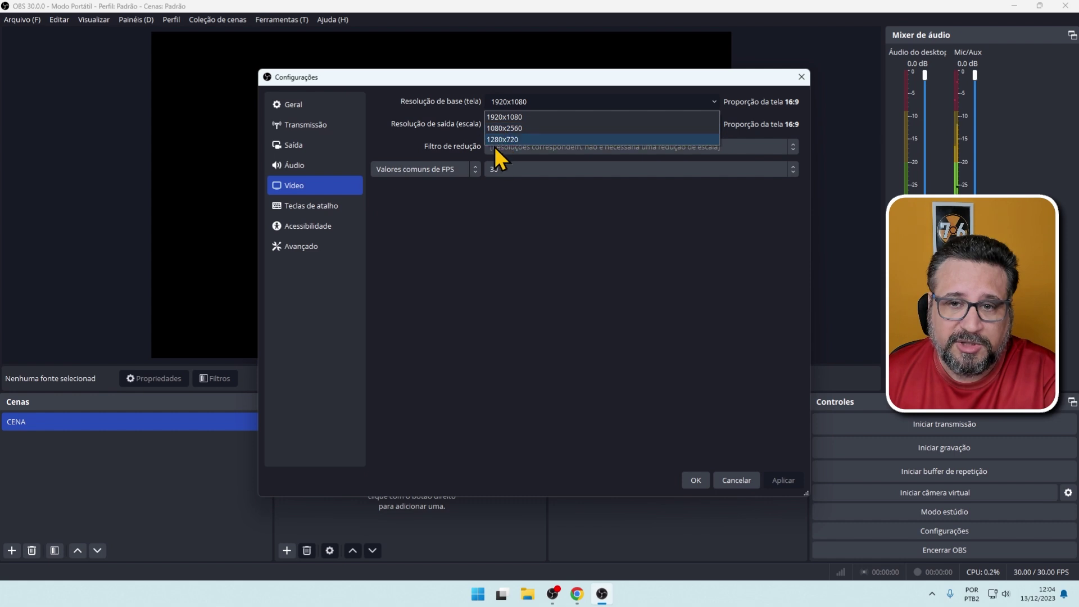
click(505, 115)
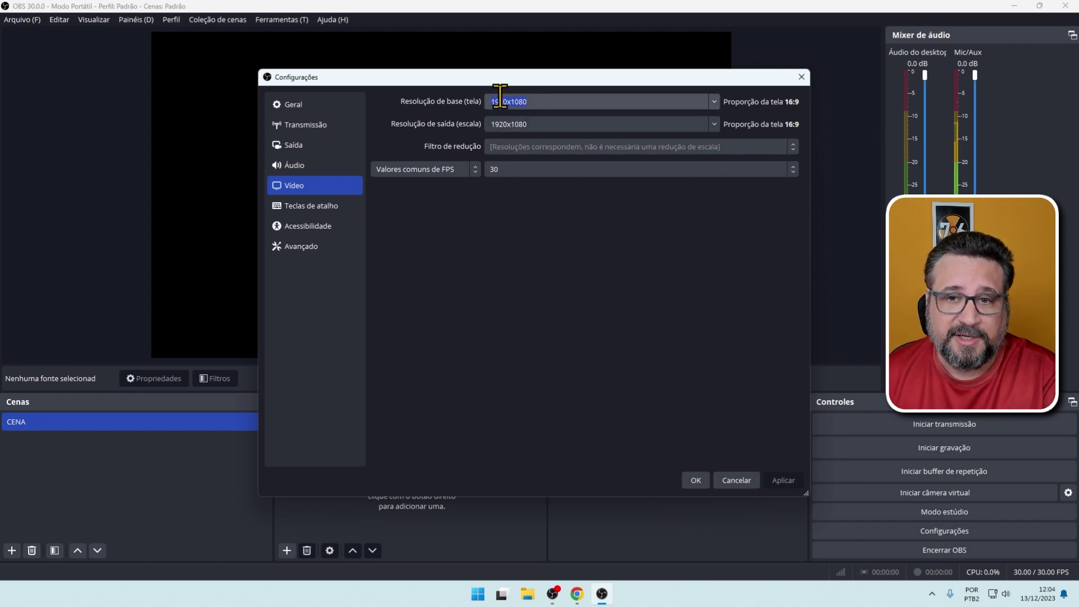
text(1080x2560)
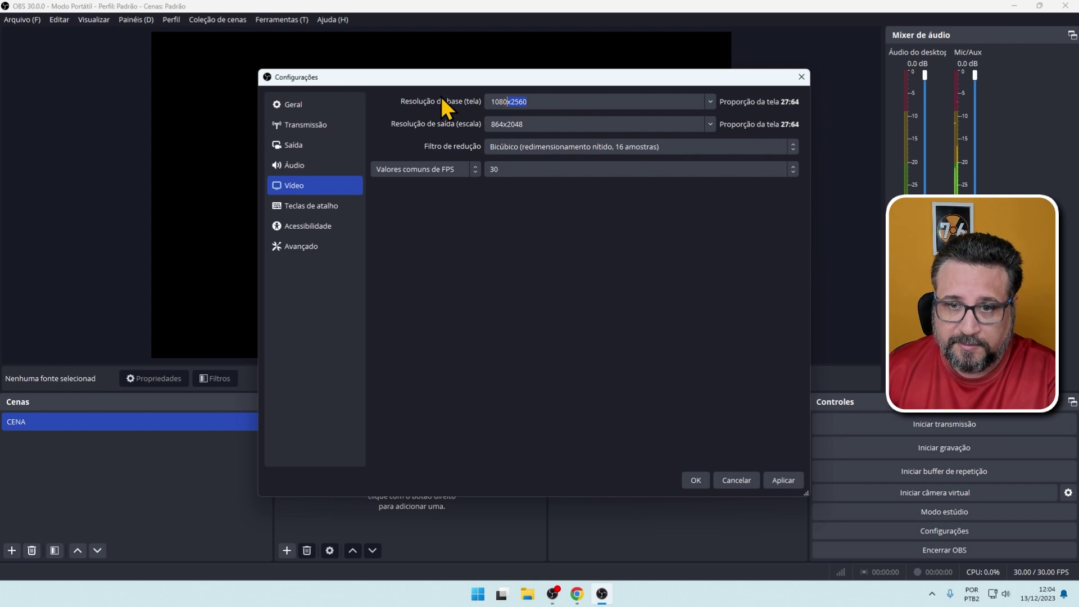
key(End)
key(BackSpace)
key(BackSpace)
key(BackSpace)
key(BackSpace)
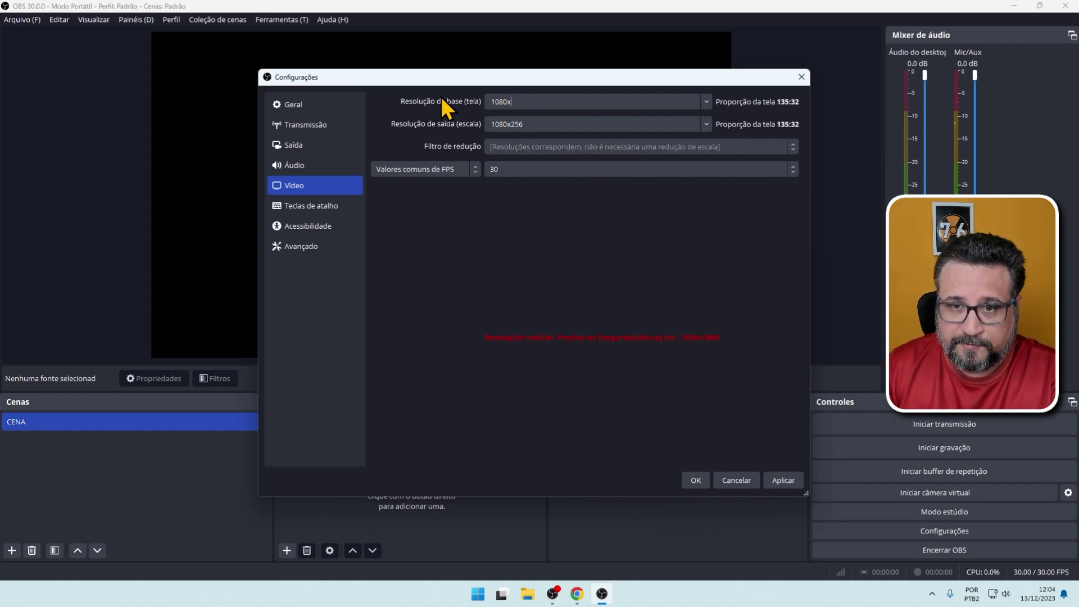
text(1920)
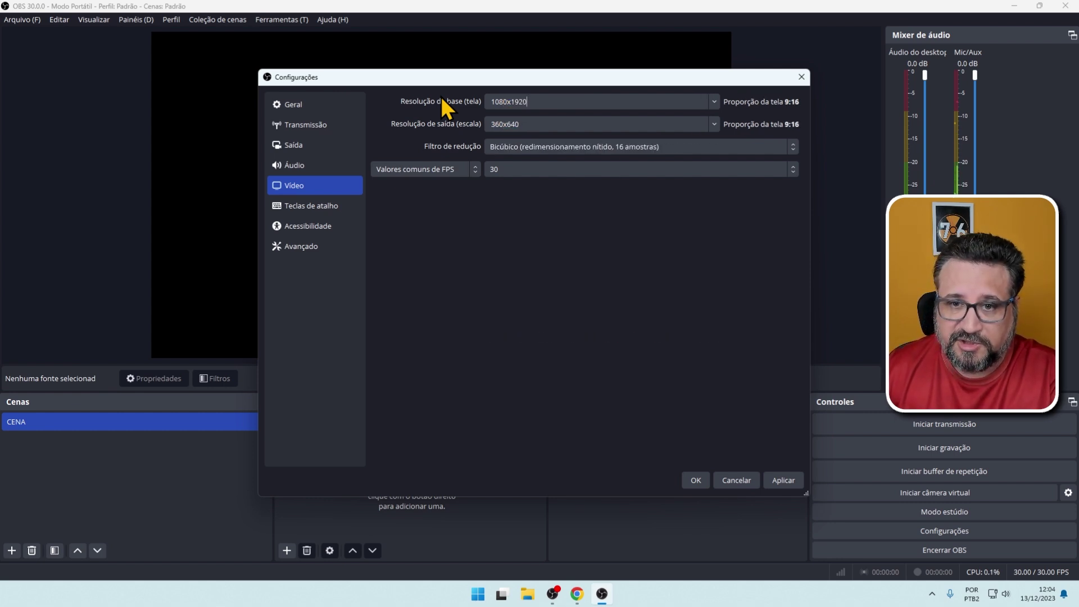
- Set the output (scaled) resolution to 1080x1920
click(712, 120)
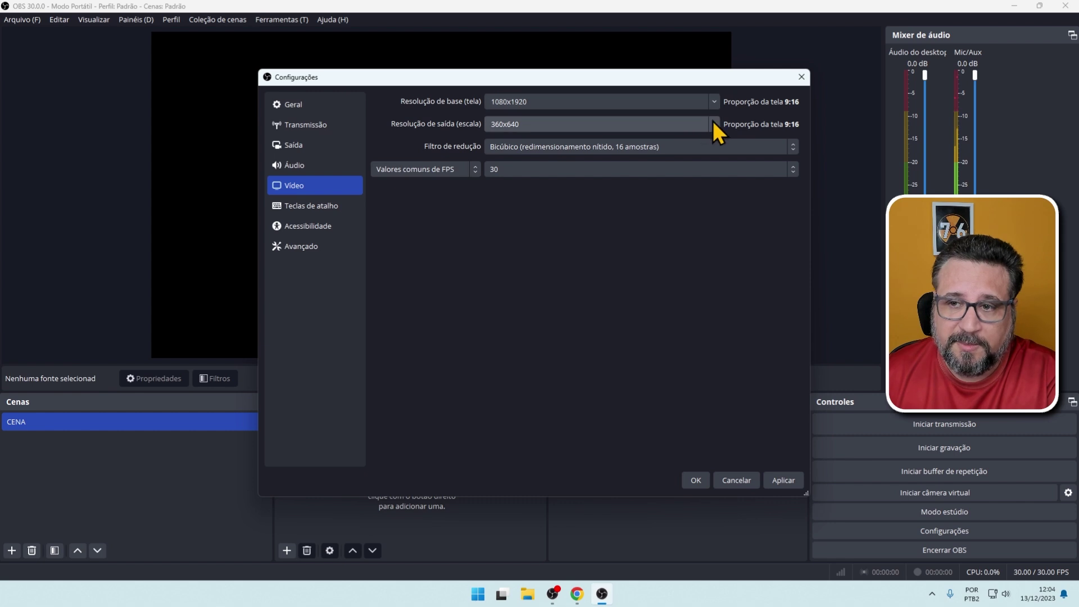
click(713, 121)
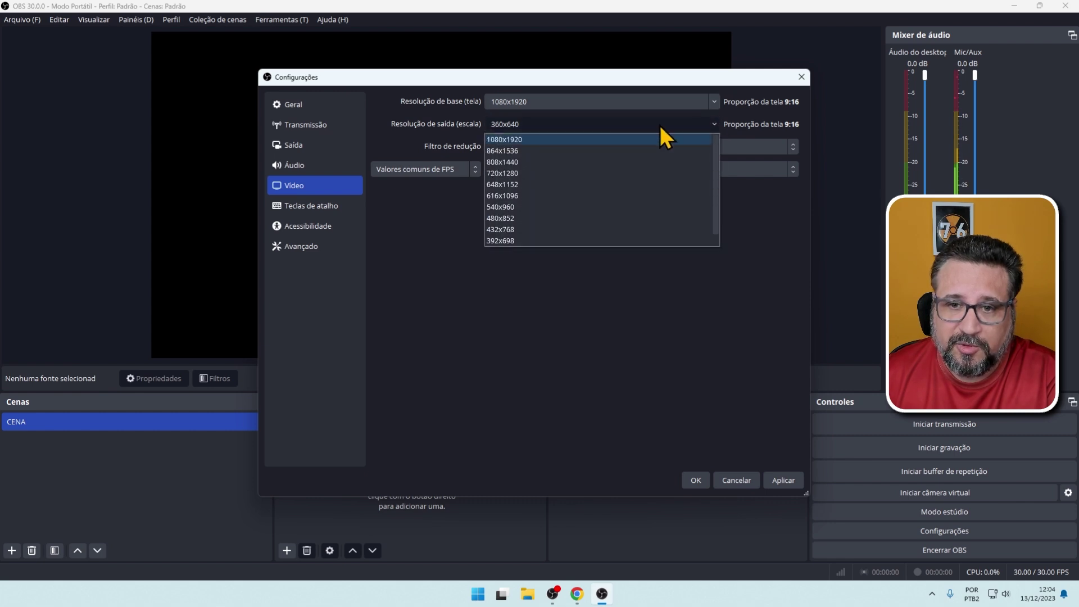
click(510, 139)
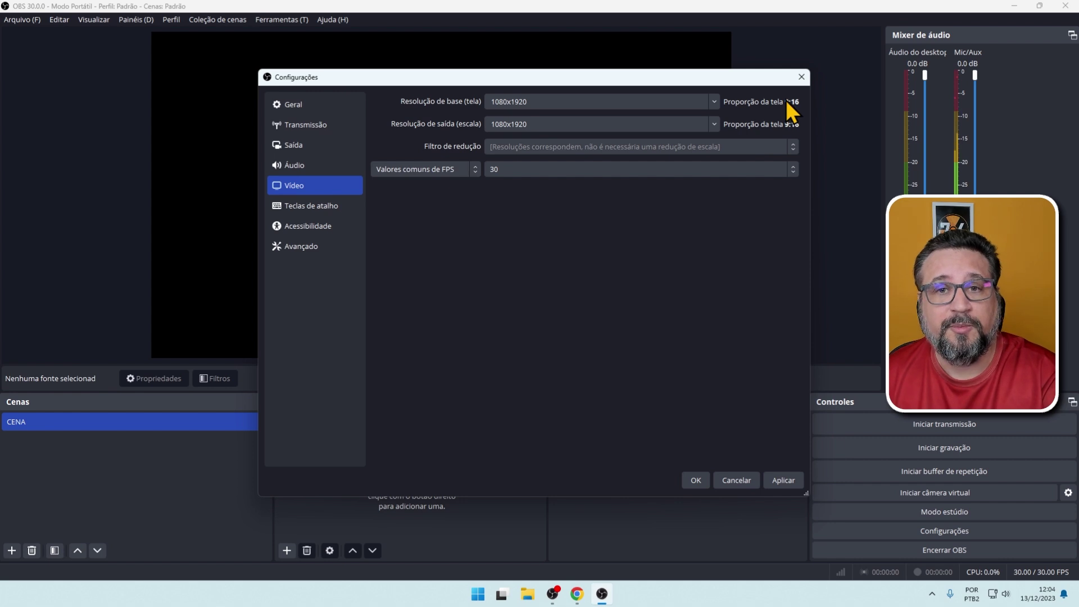
- Change both the base (canvas) resolution and the output (scaled) resolution to 720x1280
double_click(549, 101)
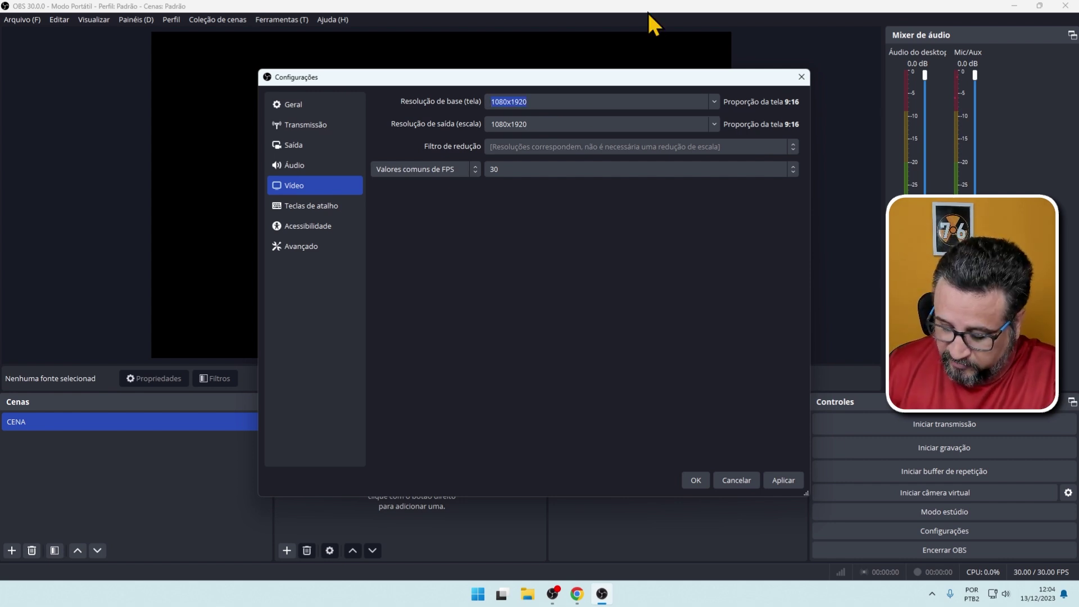
text(72)
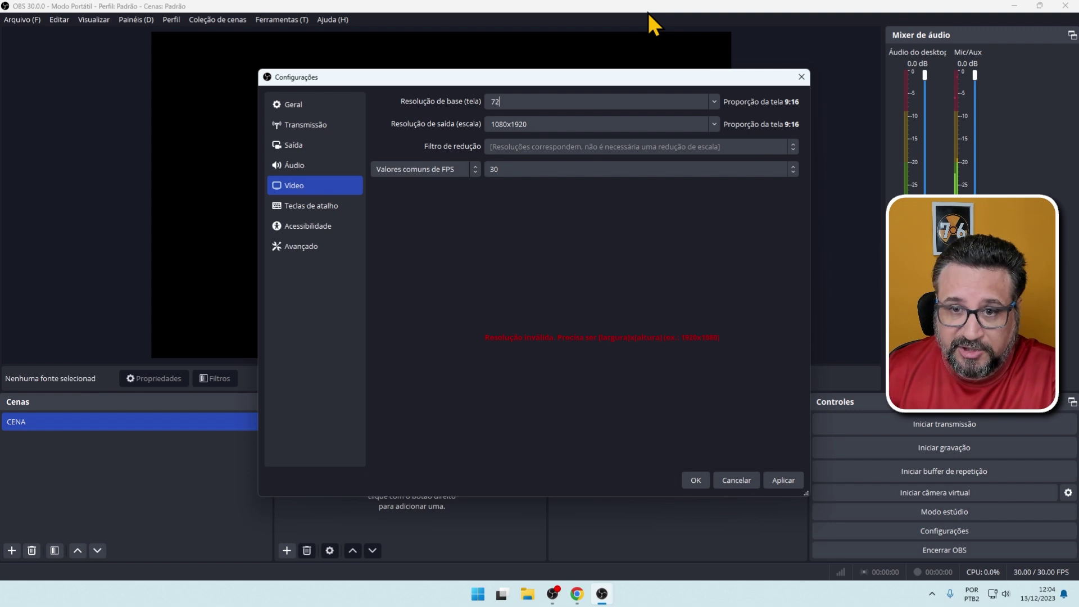
text(0x1280)
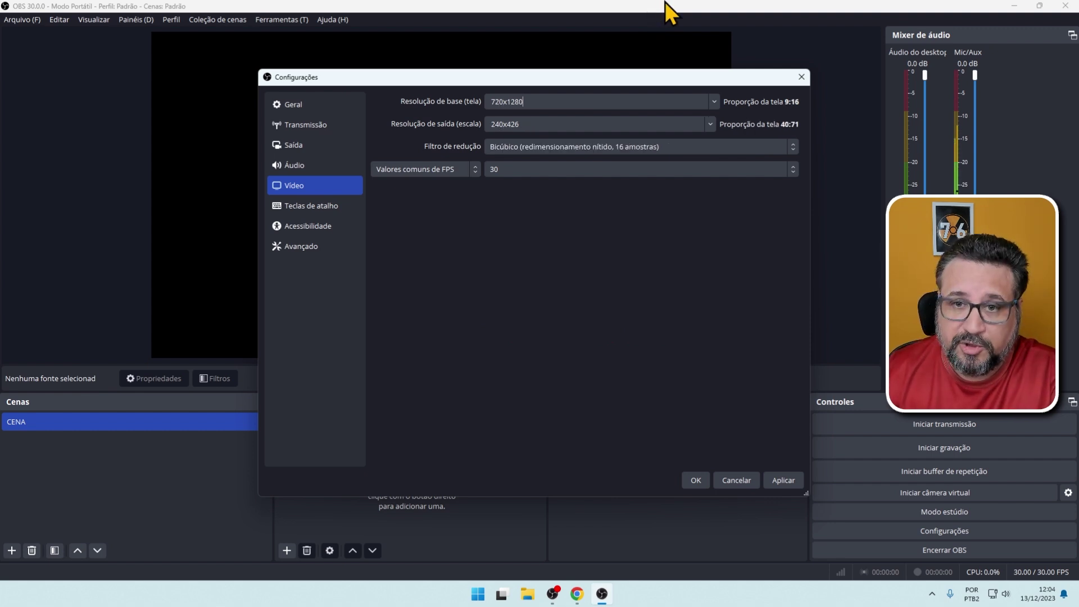
click(712, 122)
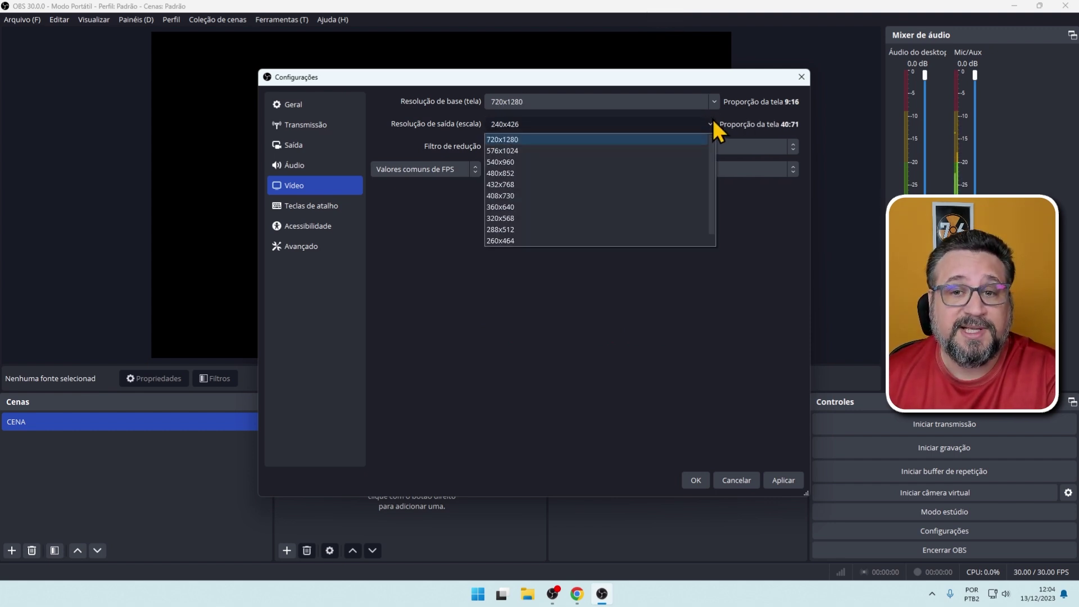
click(507, 140)
- In the streaming output settings, choose the NVIDIA NVENC H.264 video encoder and set the bitrate to 6000 Kbps
click(302, 146)
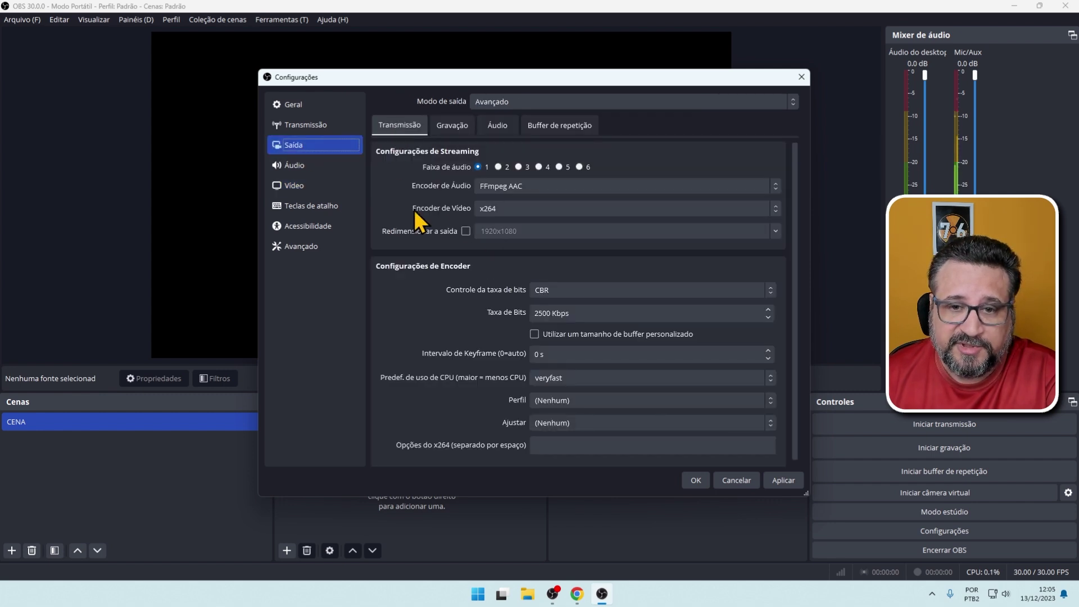
click(522, 208)
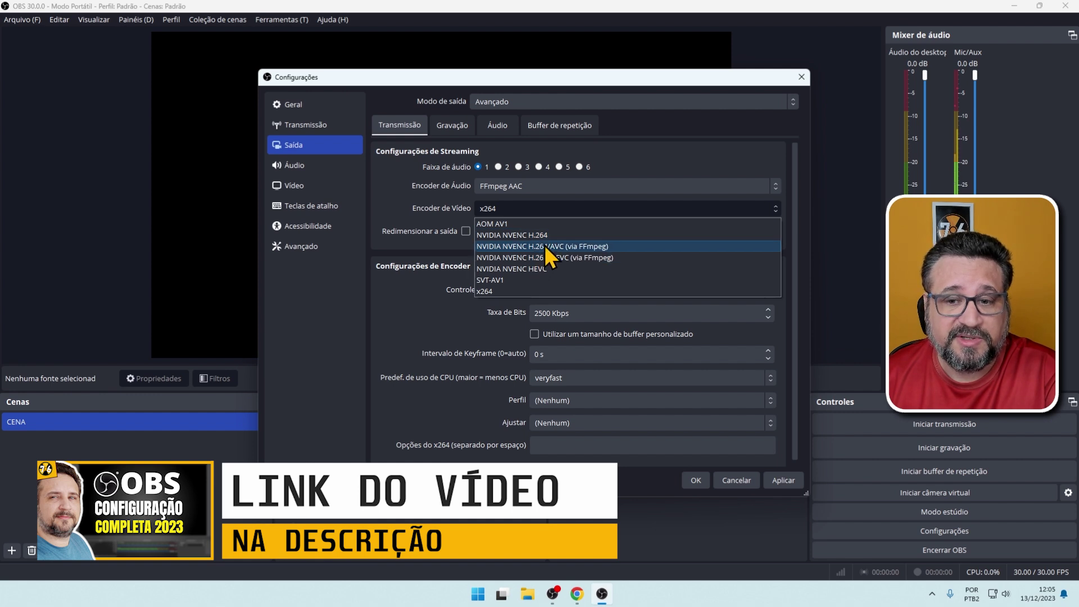
click(528, 235)
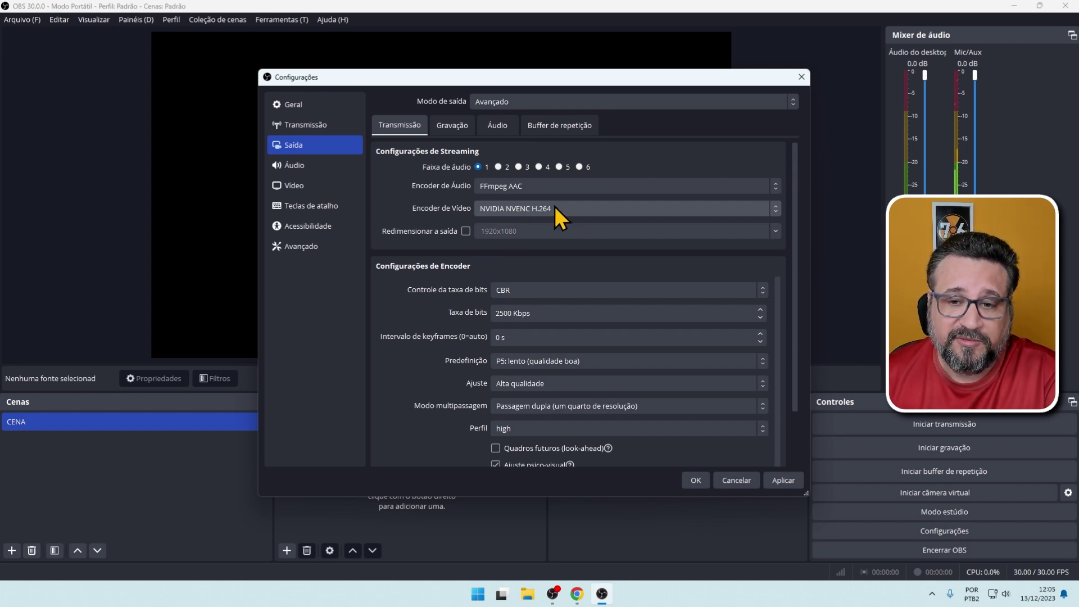
drag(550, 313, 434, 308)
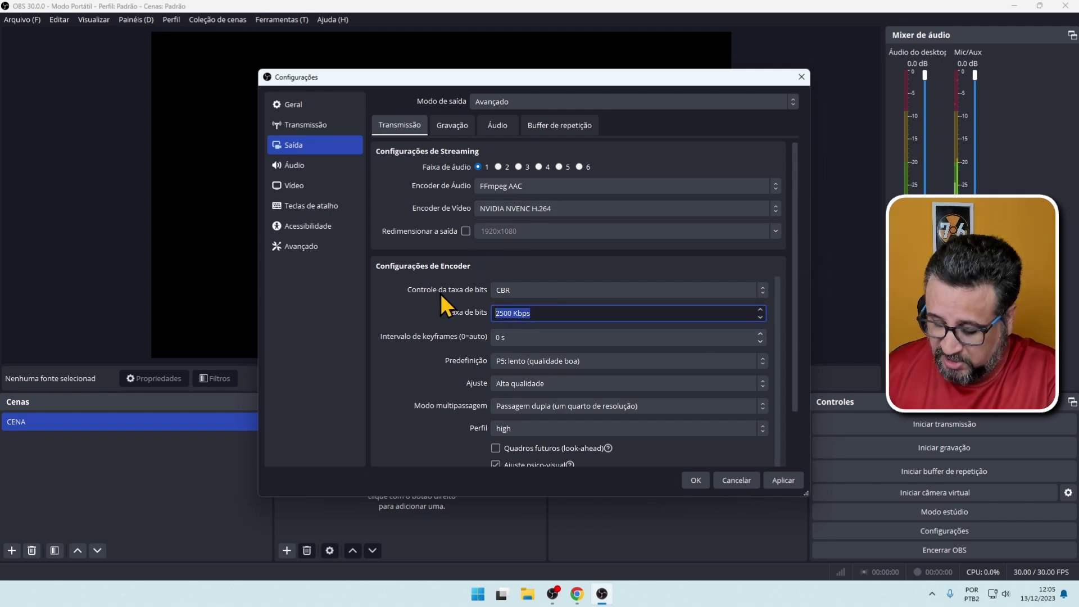
text(6000)
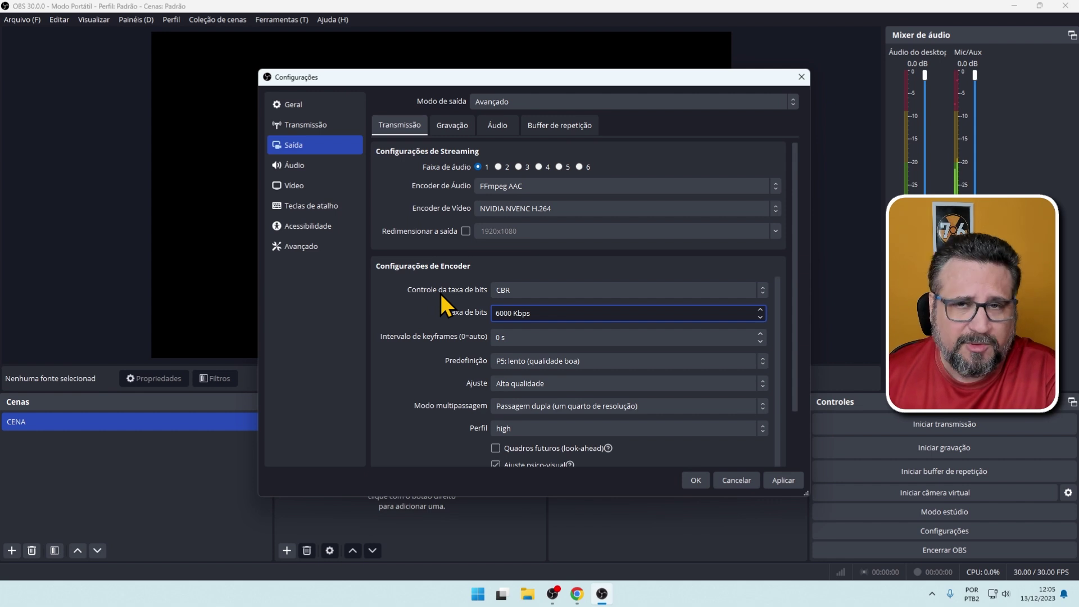
- Set the keyframe interval to 2 s, then apply and close the settings
click(761, 332)
click(761, 332)
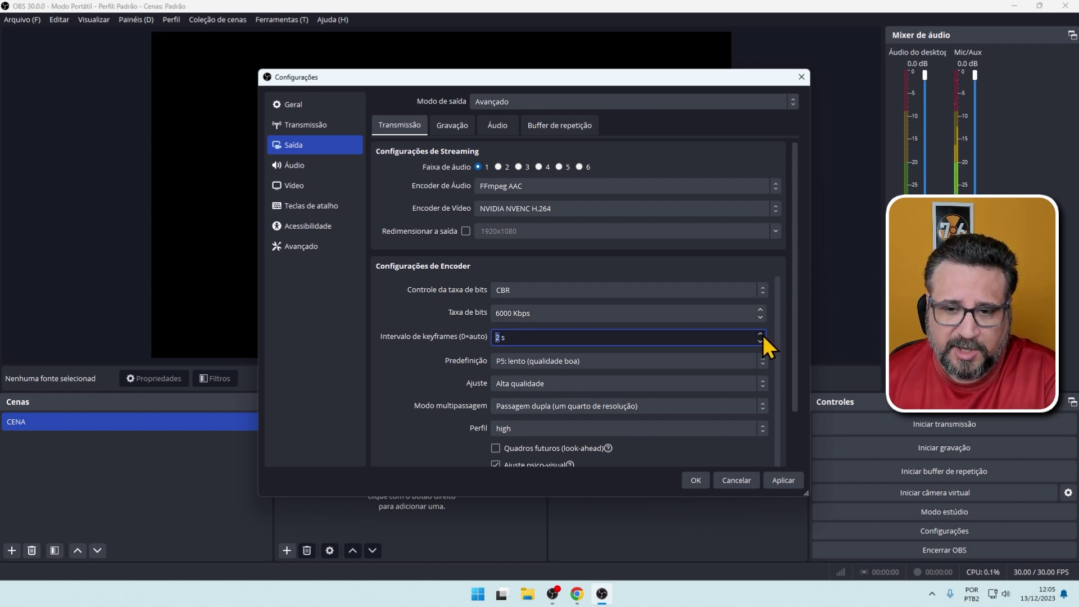
scroll(779, 369, down, 1)
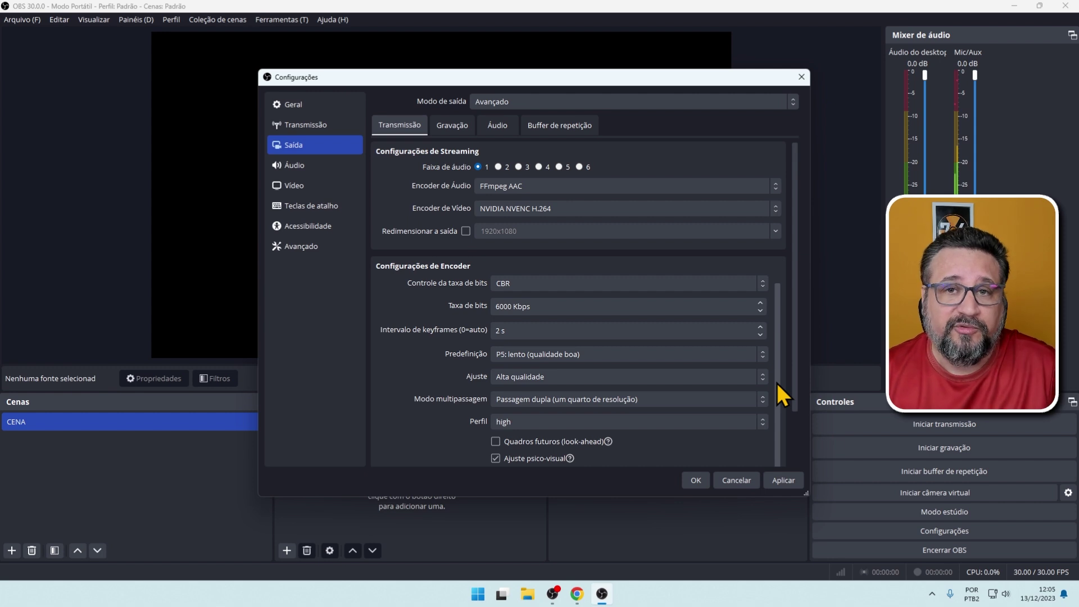
click(786, 480)
click(697, 479)
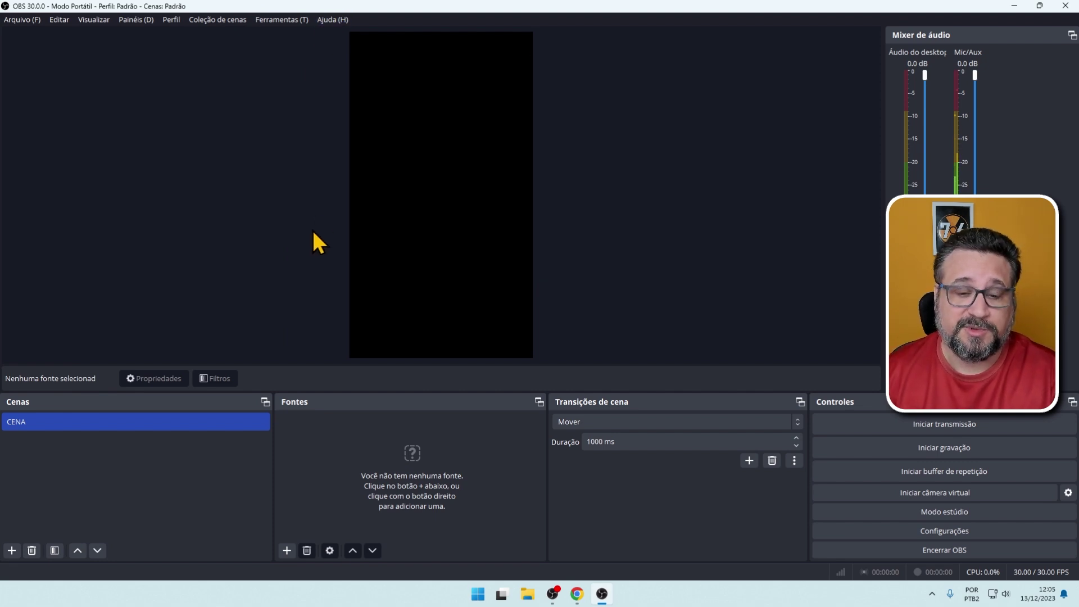
- Add a video capture device source to CENA, reusing the existing C920 source
right_click(384, 437)
mouse_move(406, 449)
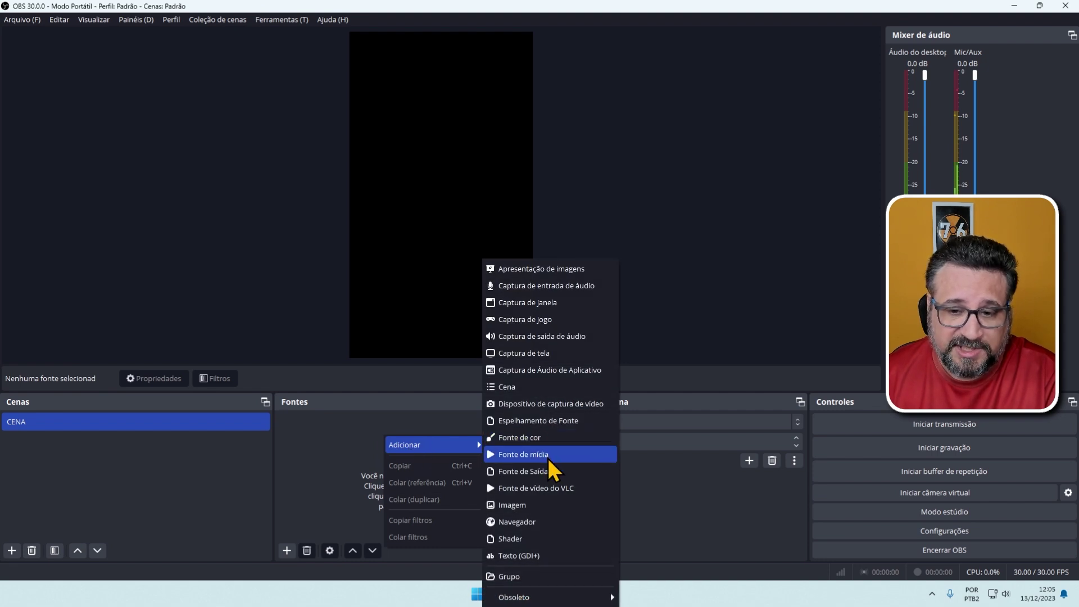
click(526, 406)
click(462, 254)
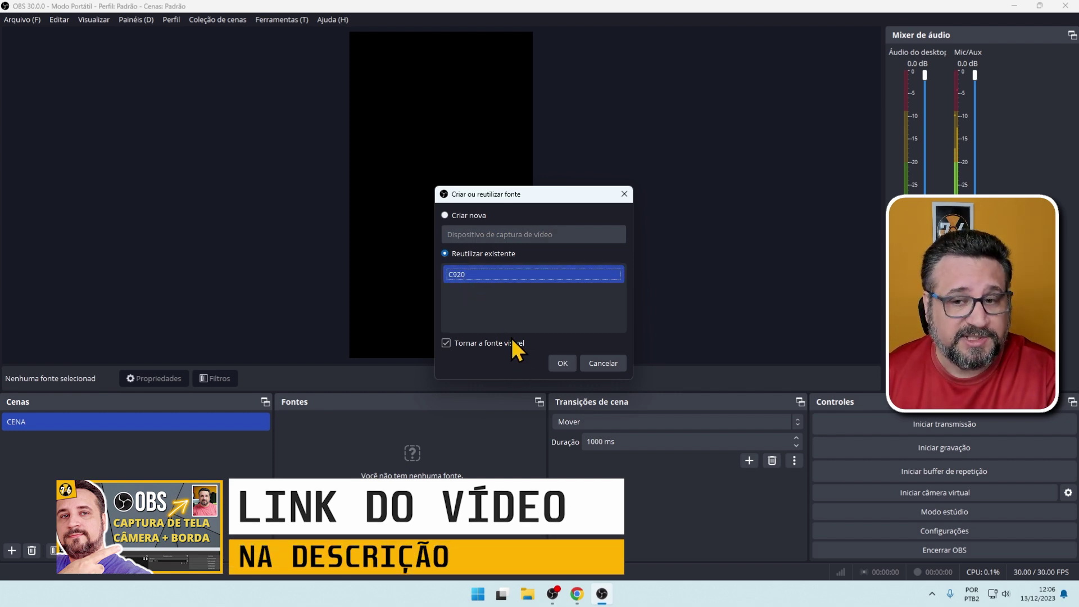
click(561, 365)
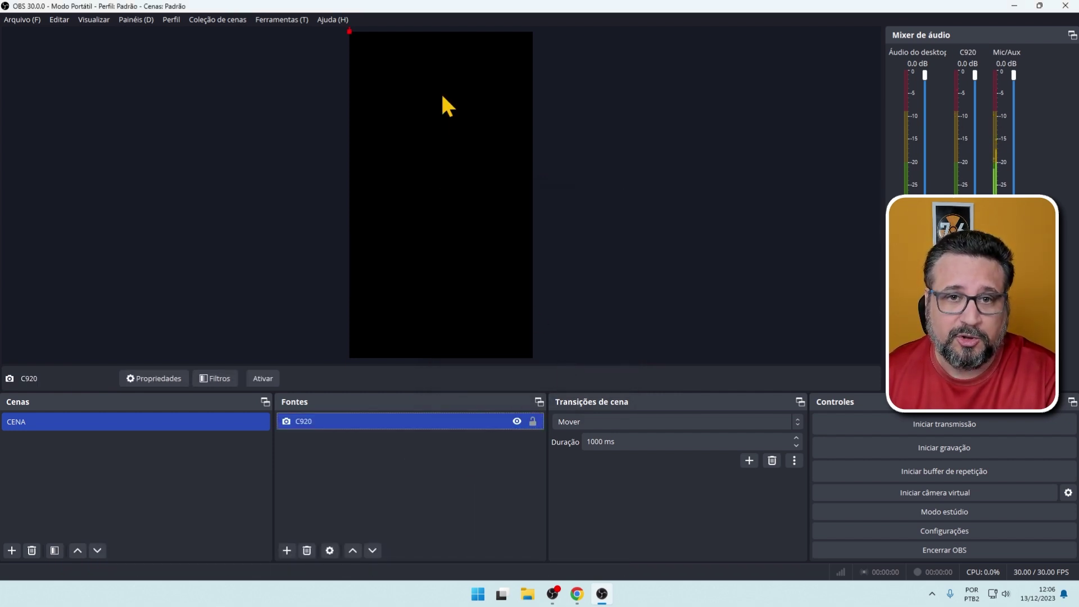
- Move and enlarge the C920 webcam to fill the full height of the vertical canvas, and lock it
drag(689, 203, 526, 245)
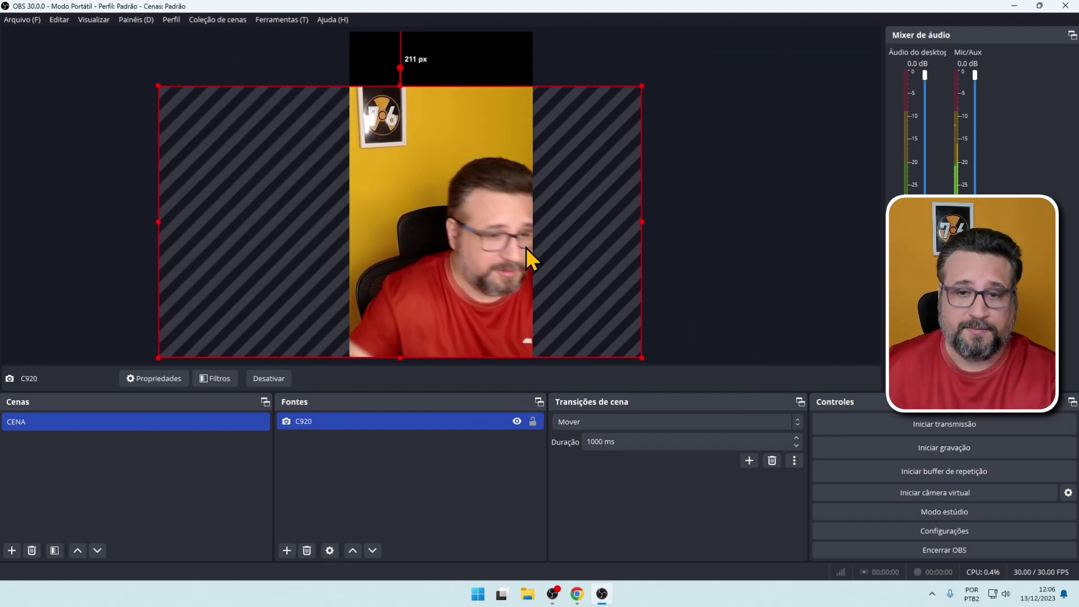
drag(400, 86, 405, 32)
drag(412, 153, 383, 152)
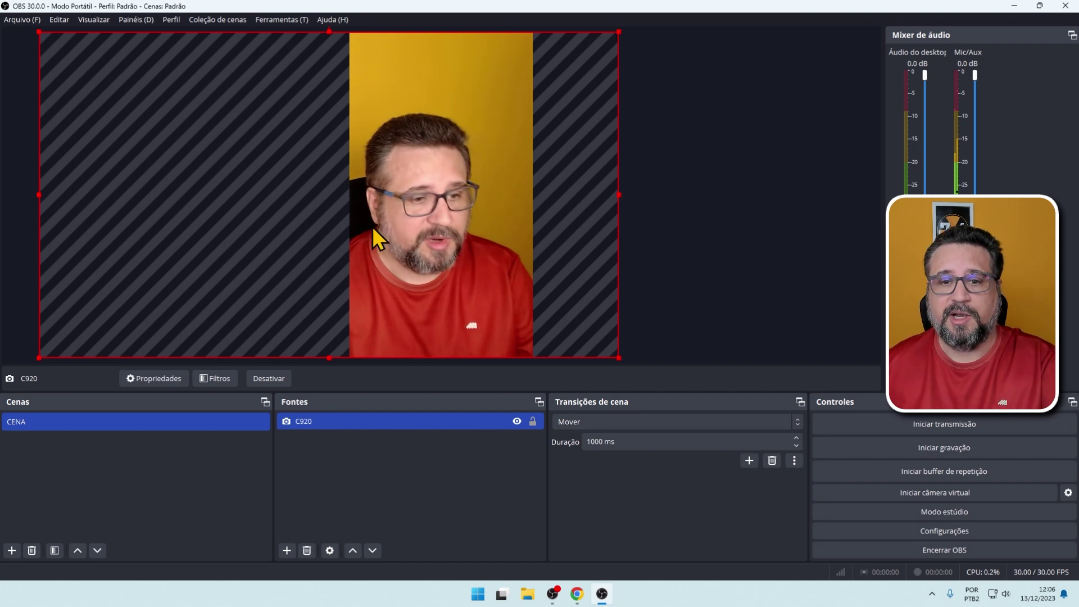
click(287, 436)
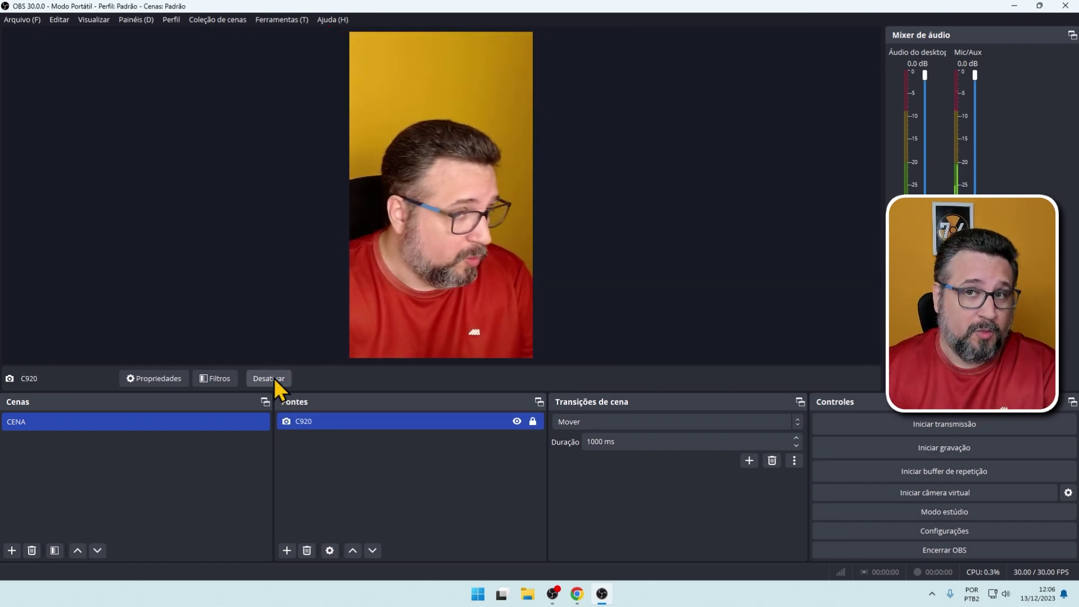
- Duplicate the scene CENA as CENA 2
right_click(25, 423)
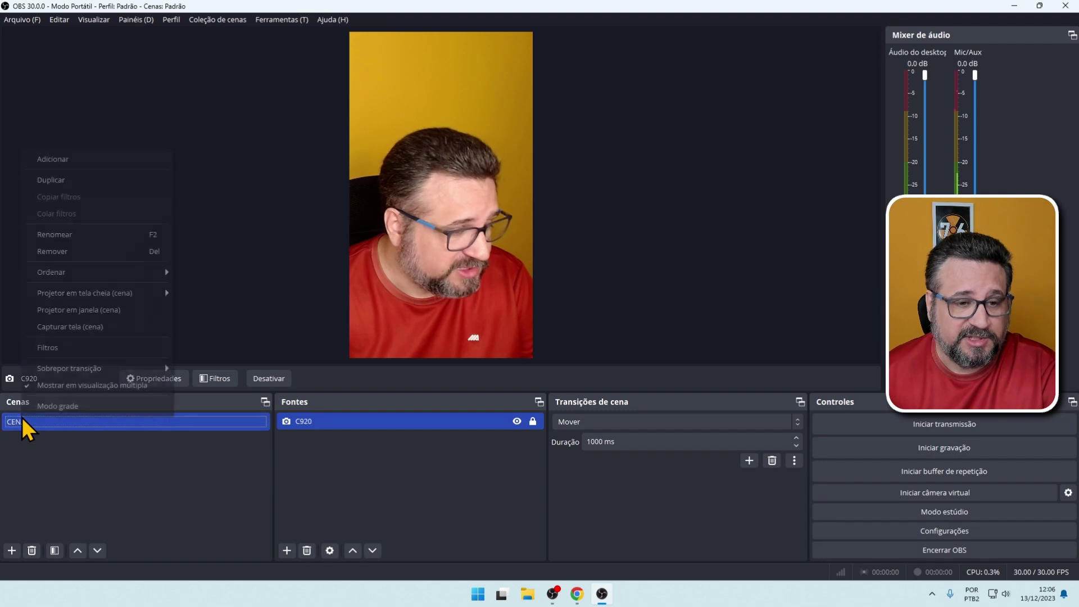
click(52, 180)
click(504, 307)
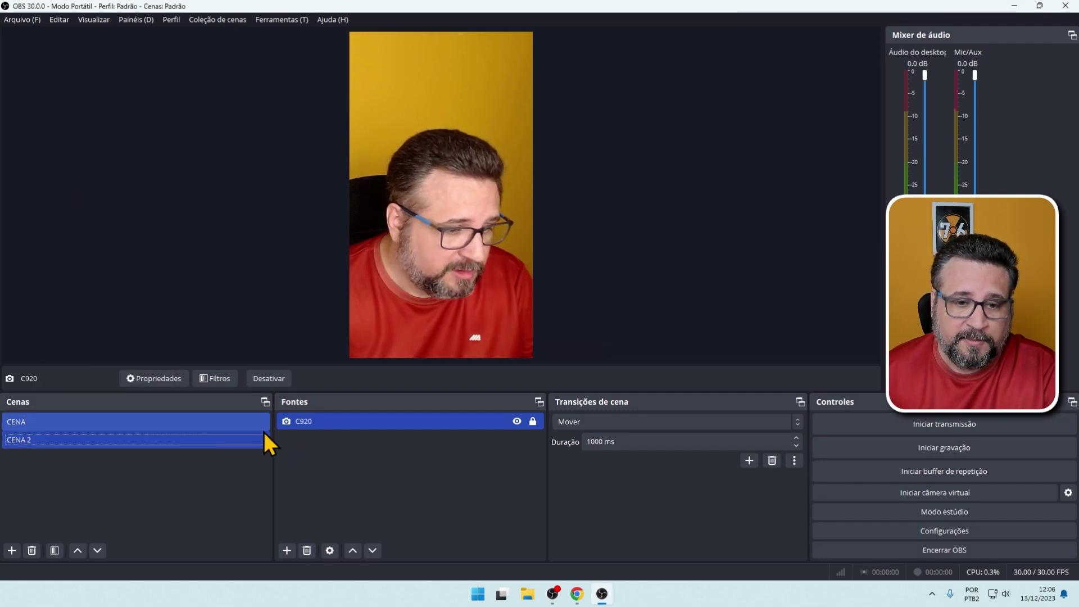
- In CENA 2, unlock the C920 webcam, shrink it and place it across the lower part of the canvas
click(532, 421)
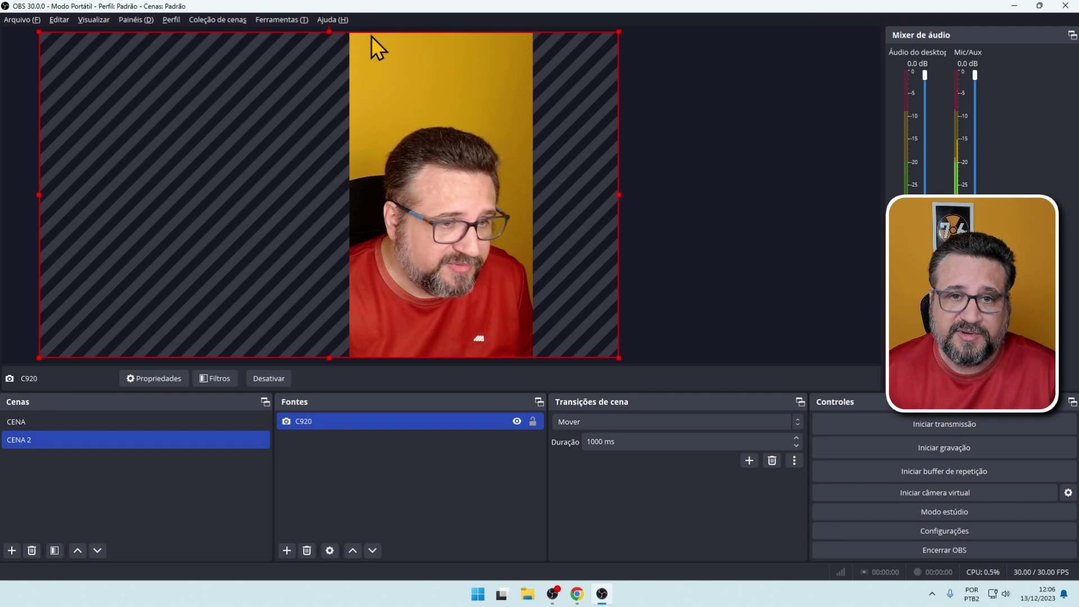
key(alt)
drag(329, 32, 326, 210)
drag(619, 284, 515, 287)
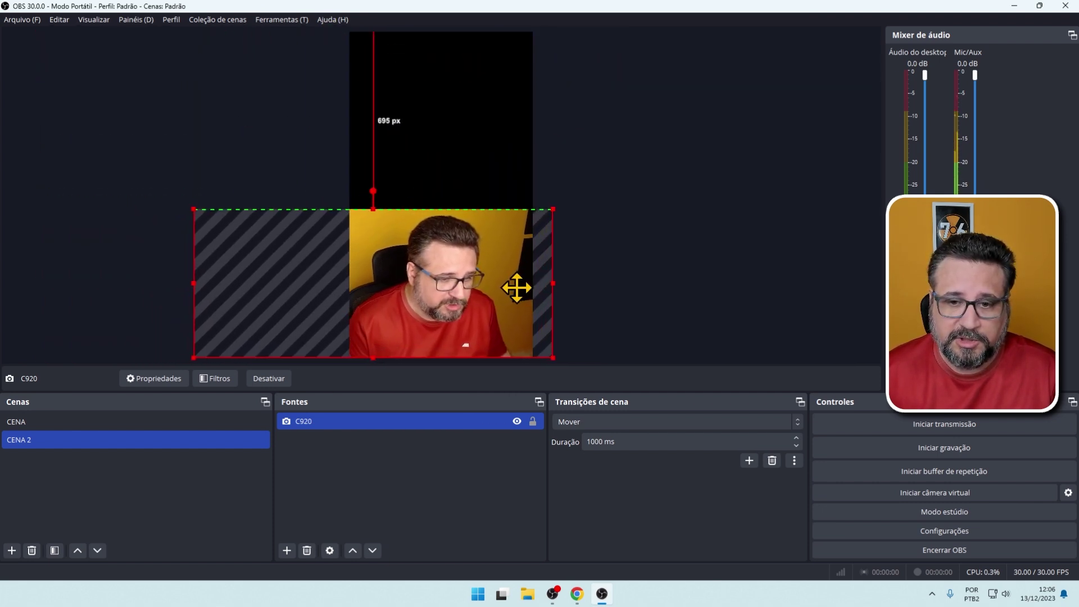
click(556, 209)
click(501, 253)
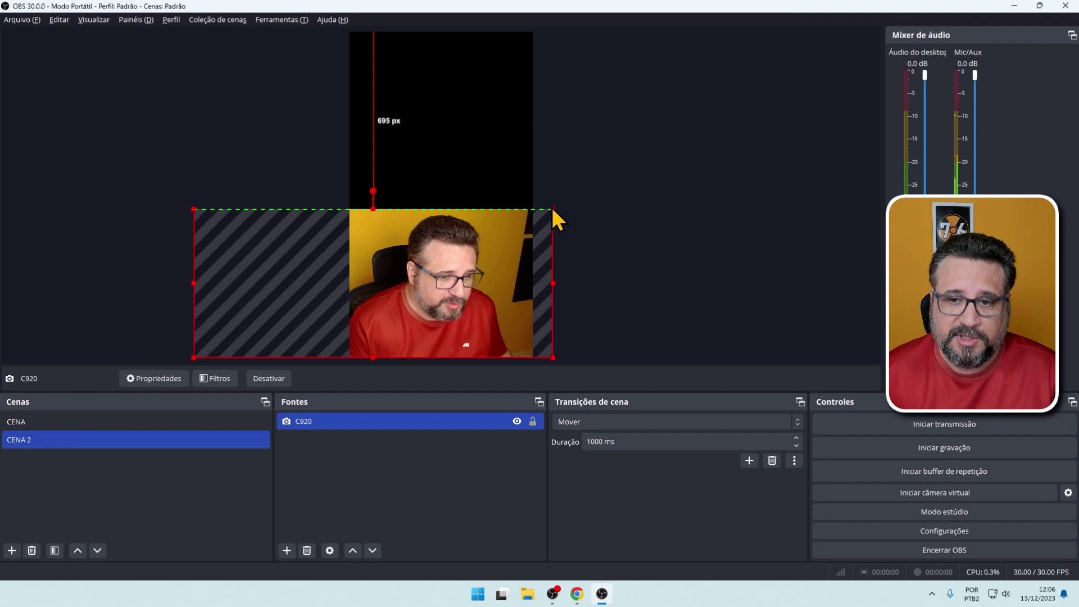
drag(554, 217, 534, 229)
click(631, 258)
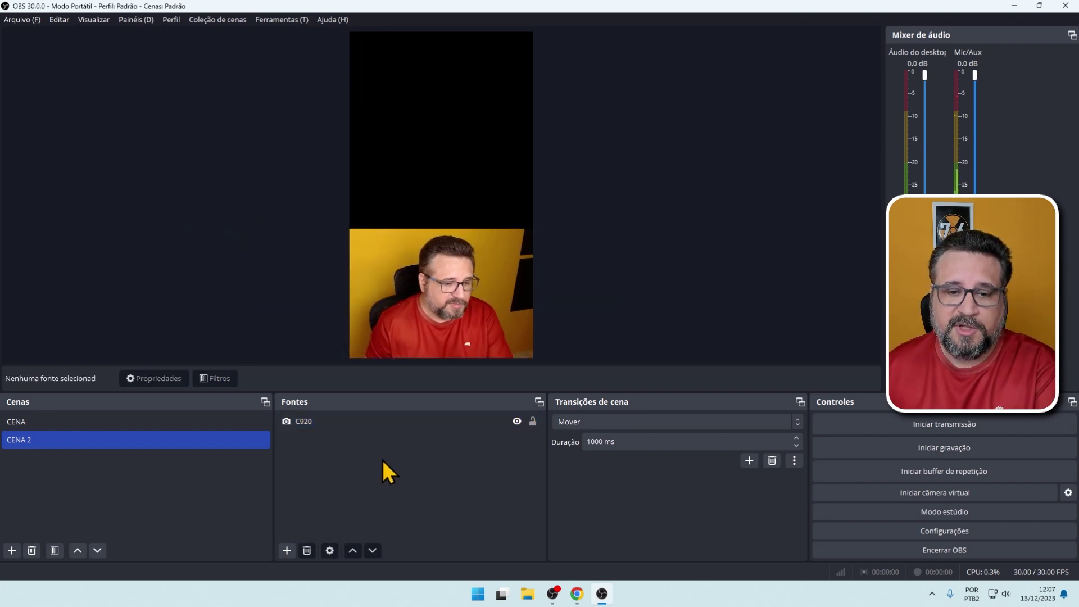
- Add a new Captura de tela source to CENA 2, capturing the main monitor LF24T35 (1920x1080)
right_click(345, 460)
mouse_move(401, 474)
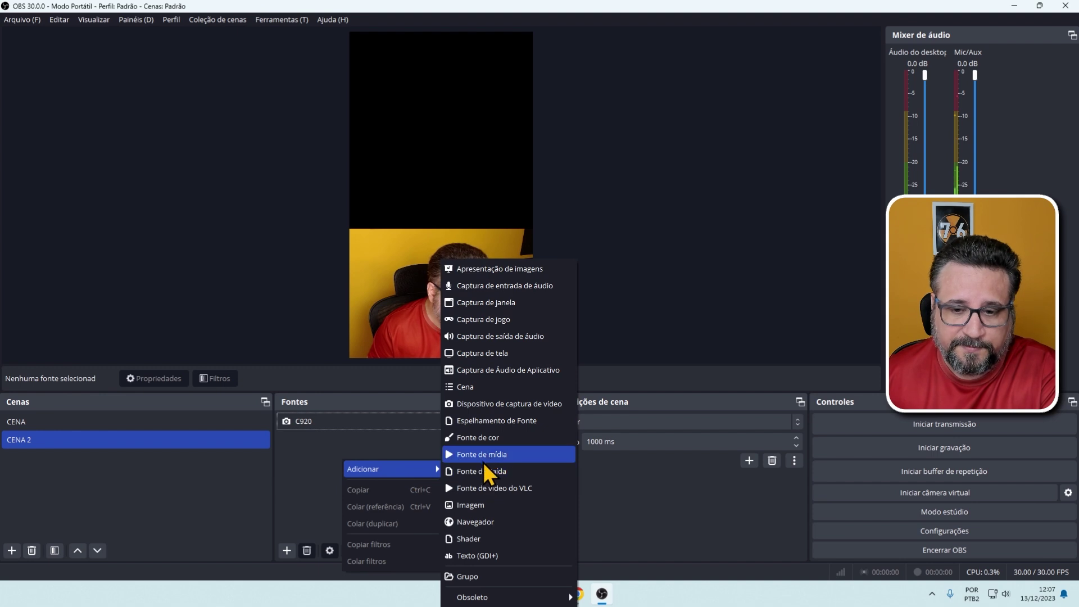
click(484, 360)
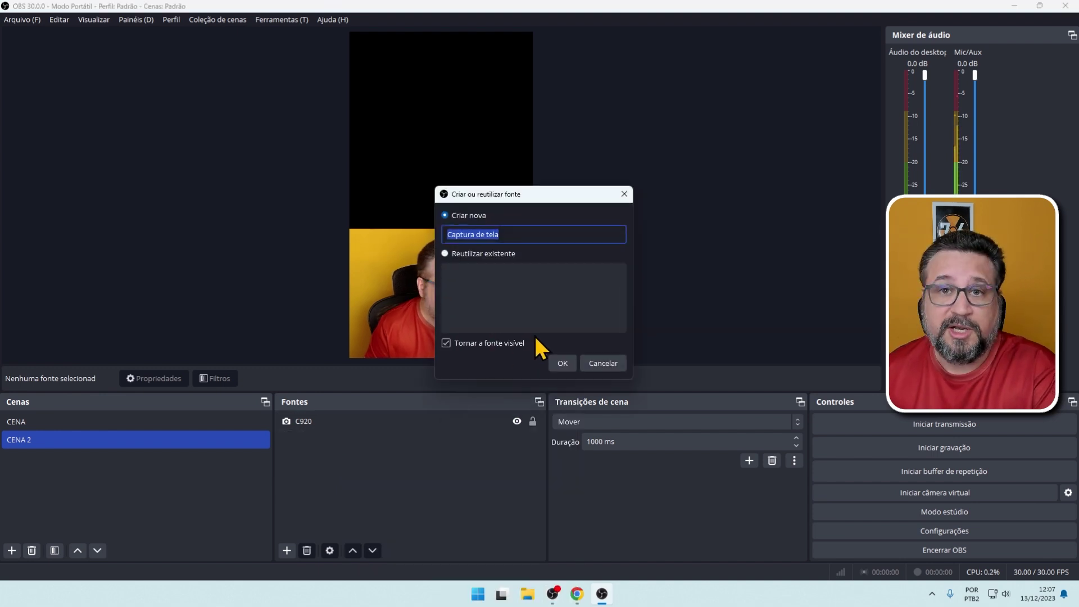
click(563, 363)
click(460, 318)
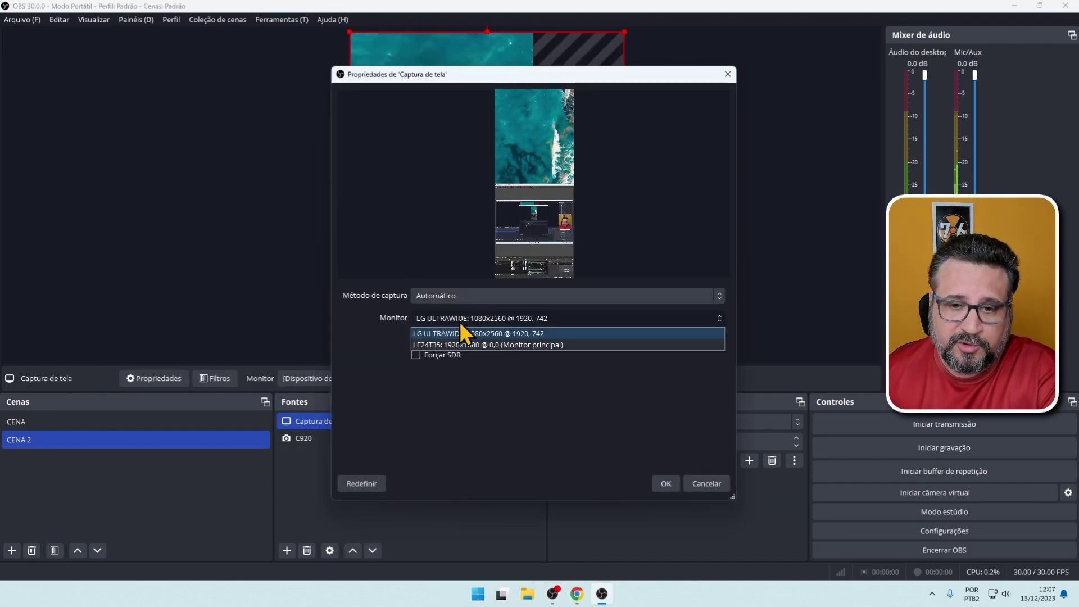
click(446, 345)
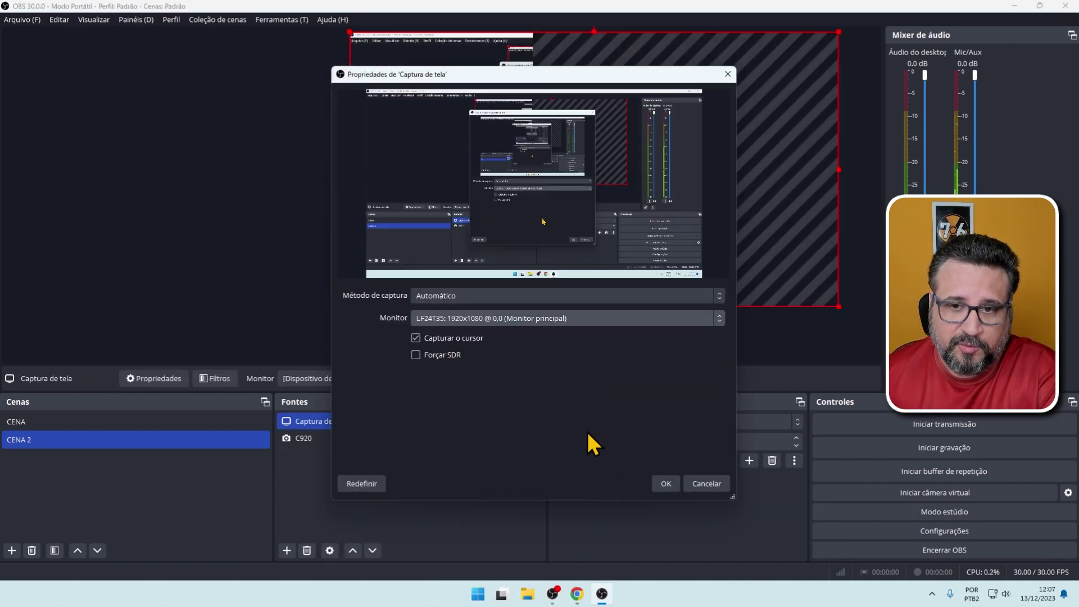
click(663, 483)
- Scale the screen capture and place it directly above the webcam, letting its sides extend beyond the canvas
drag(840, 169, 544, 108)
drag(469, 141, 463, 199)
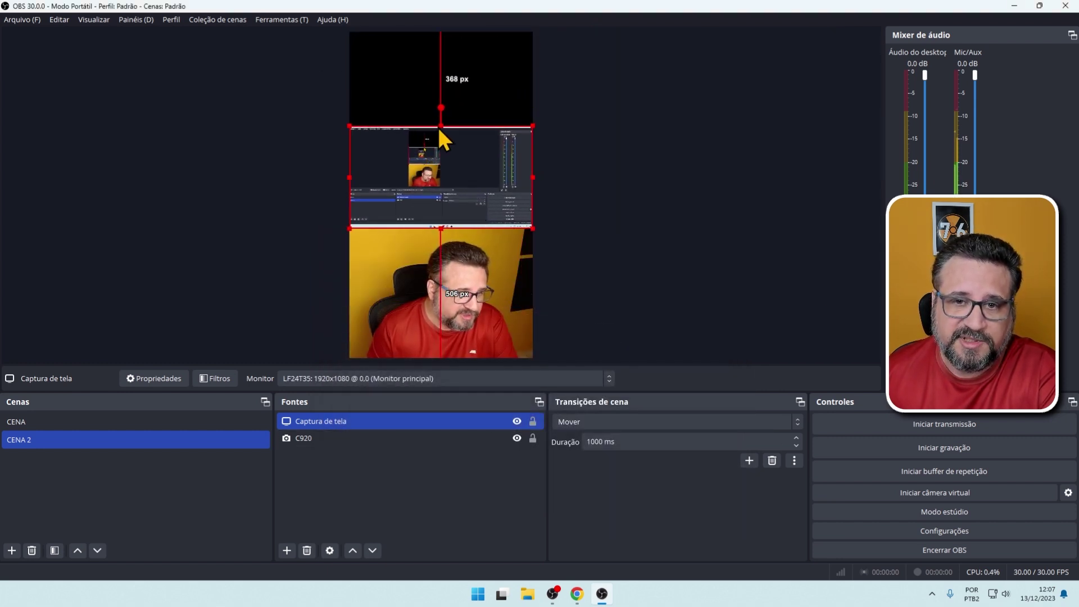
drag(440, 127, 440, 68)
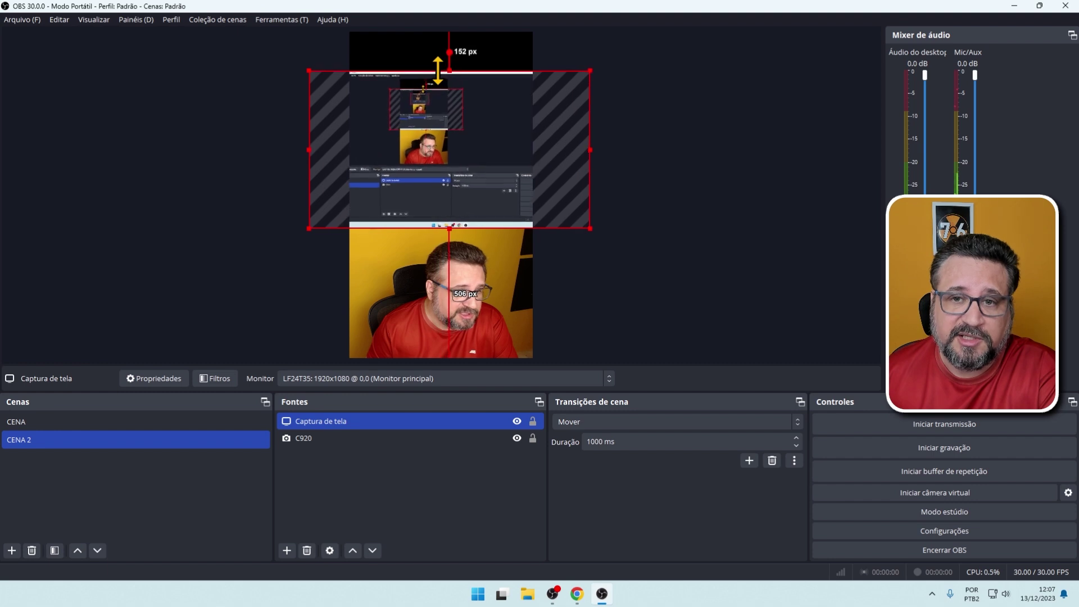
click(603, 129)
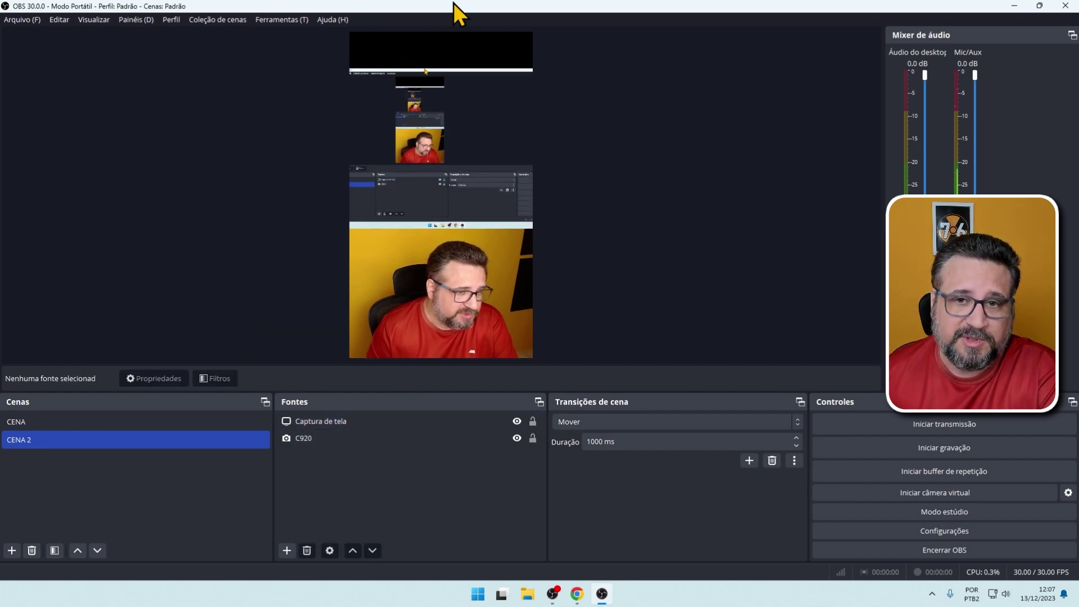
- Add a magenta Fonte de cor behind the screen capture and webcam in CENA 2, and lock all three sources
right_click(329, 473)
mouse_move(387, 482)
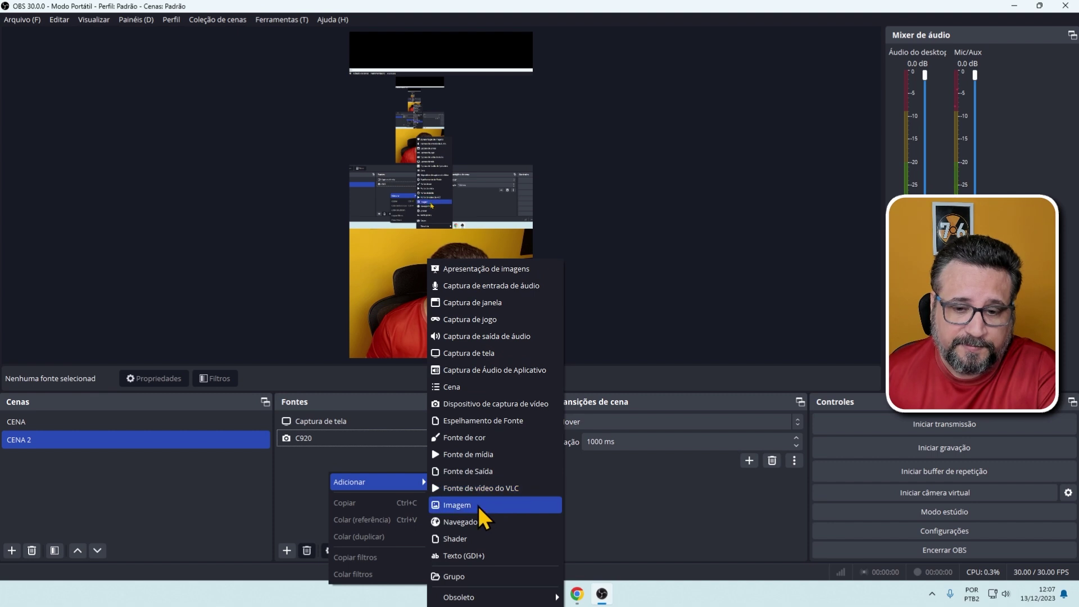
click(464, 437)
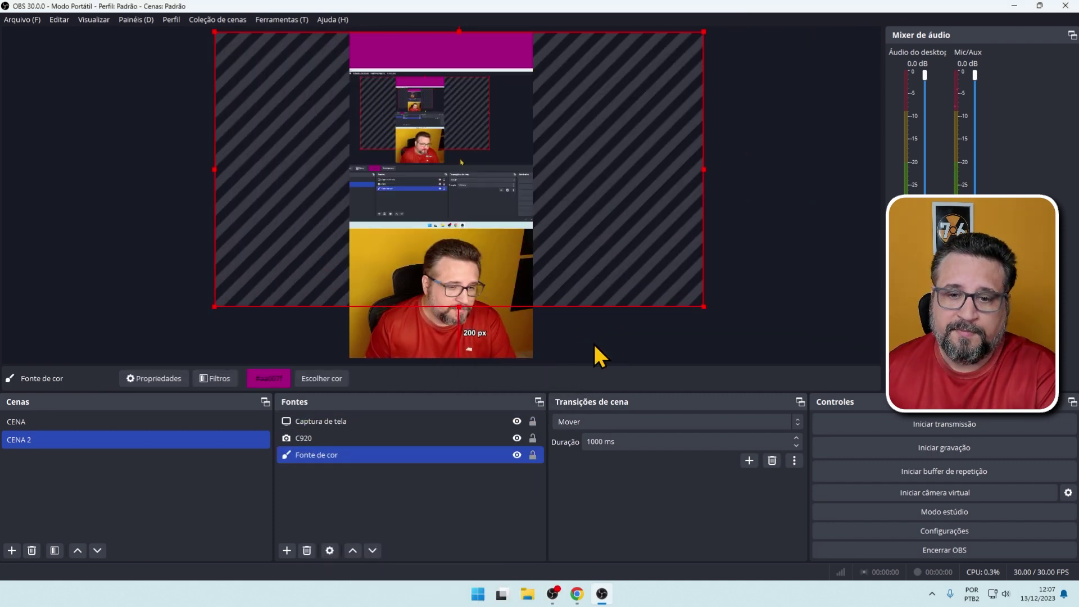
click(595, 352)
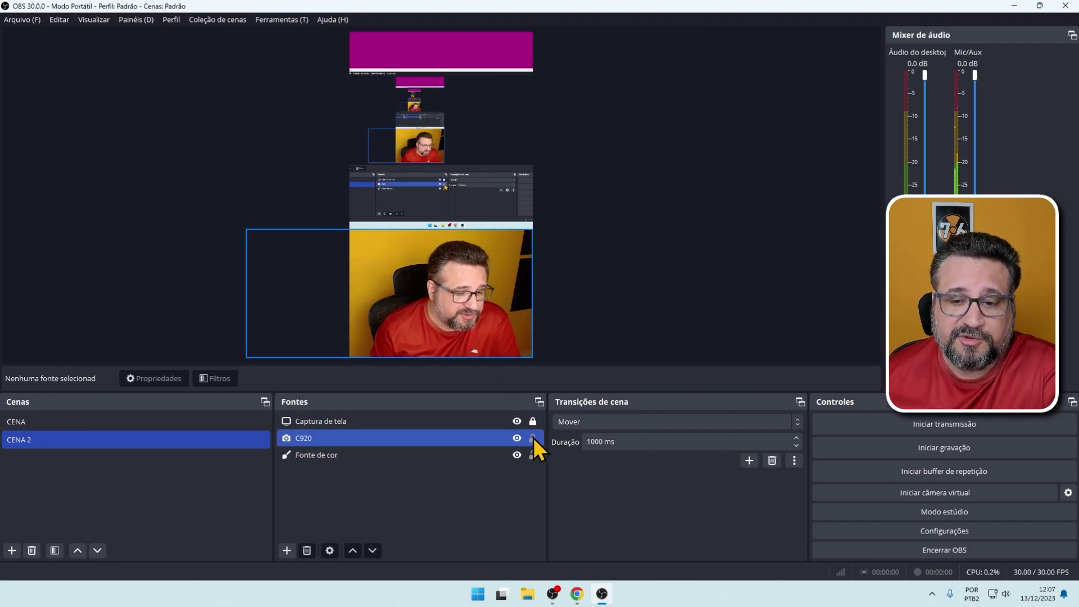
click(535, 461)
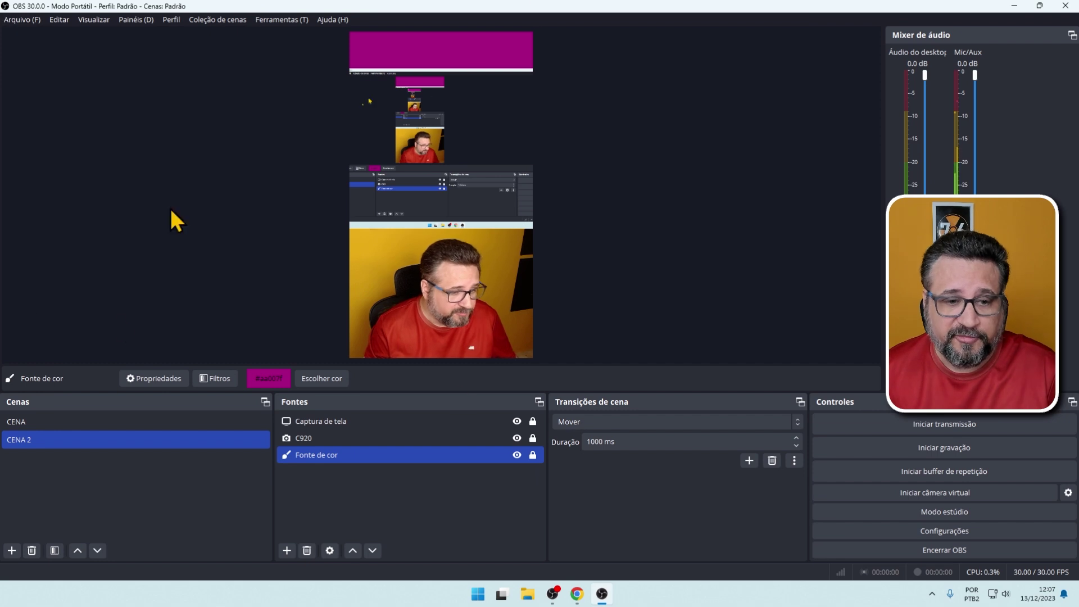
- Switch to CENA and back to CENA 2, and start the stream to Instagram
click(55, 420)
click(41, 439)
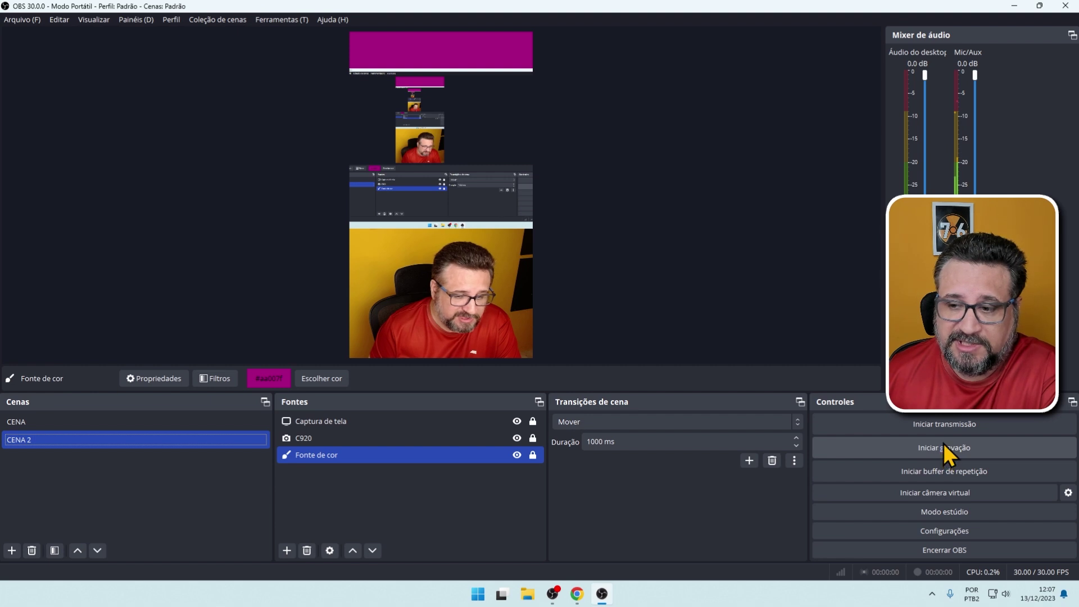
click(937, 424)
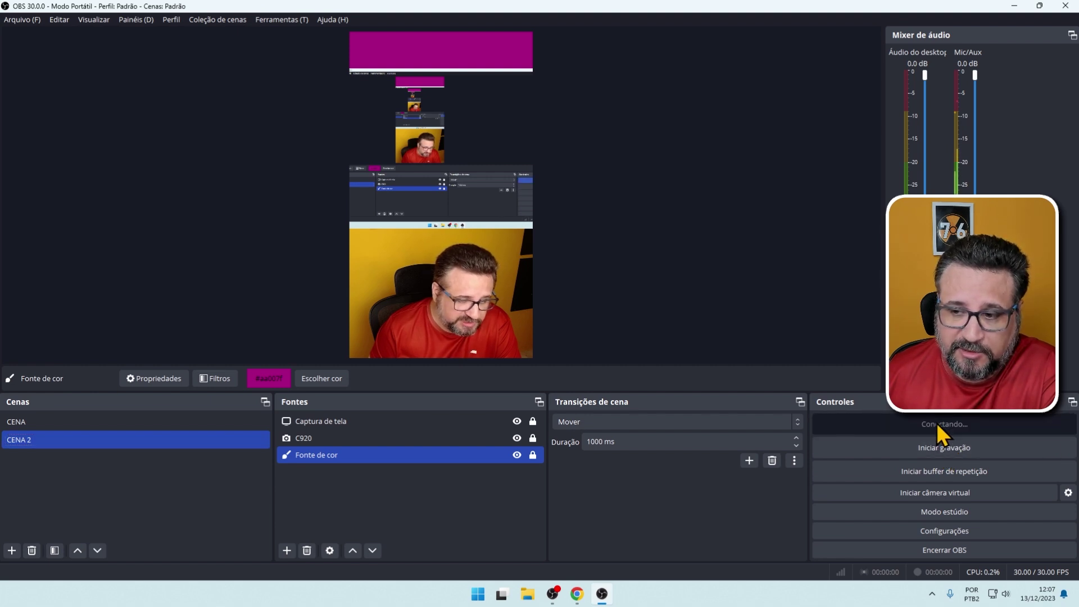
- Switch to Instagram in Chrome, take the previewed stream live, and check its event log before returning to the comments
click(578, 599)
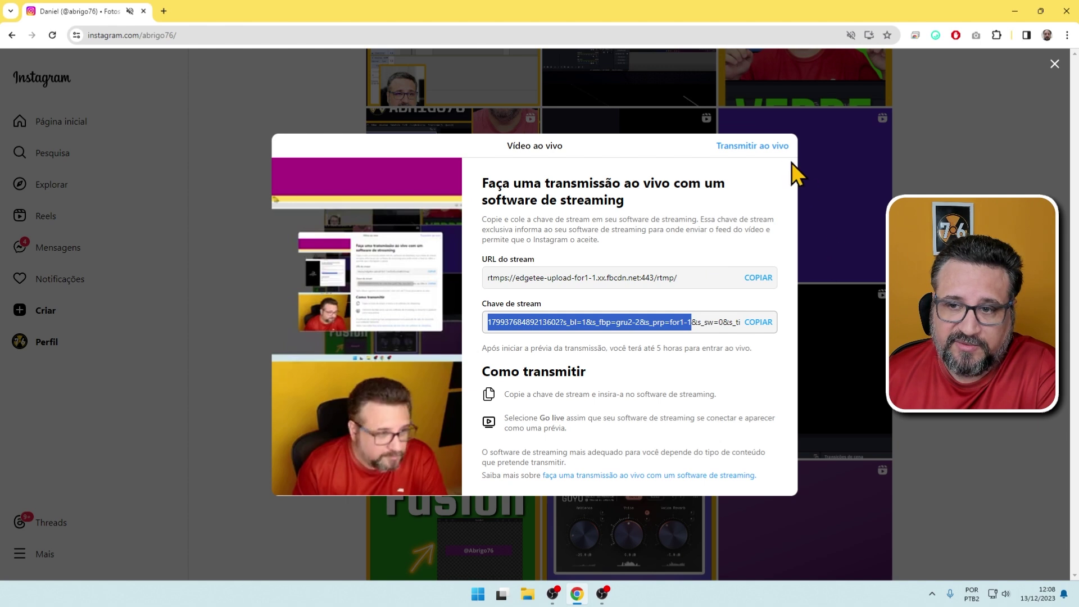
click(758, 147)
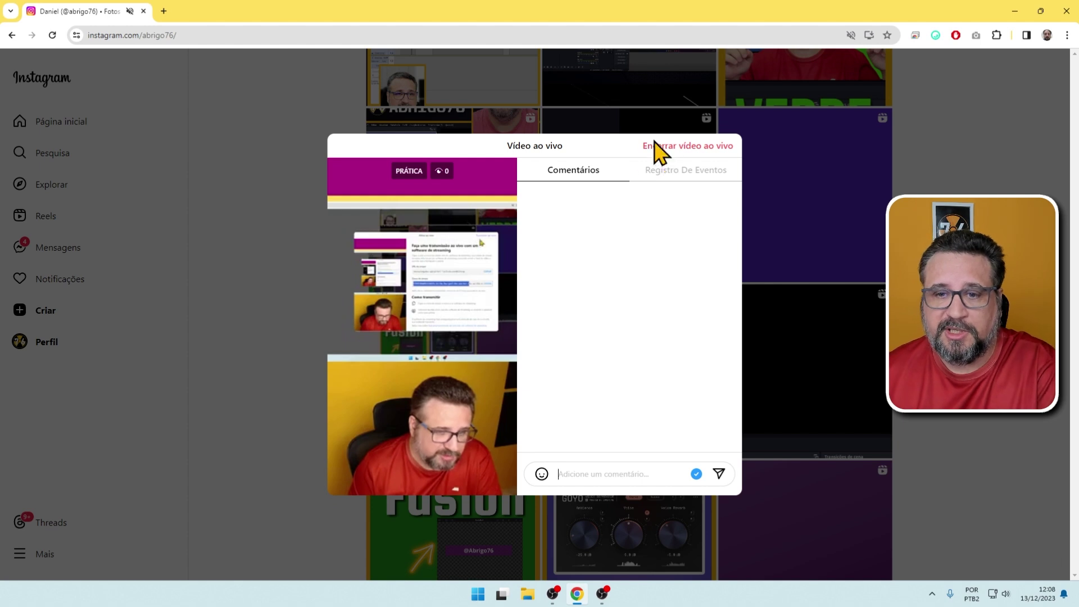
click(686, 173)
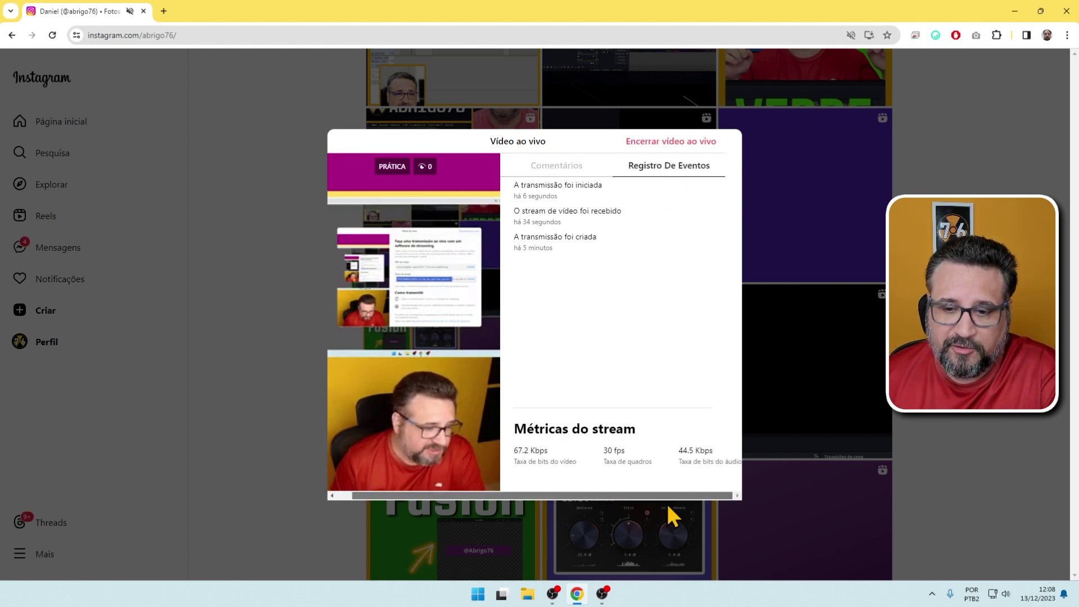
click(576, 167)
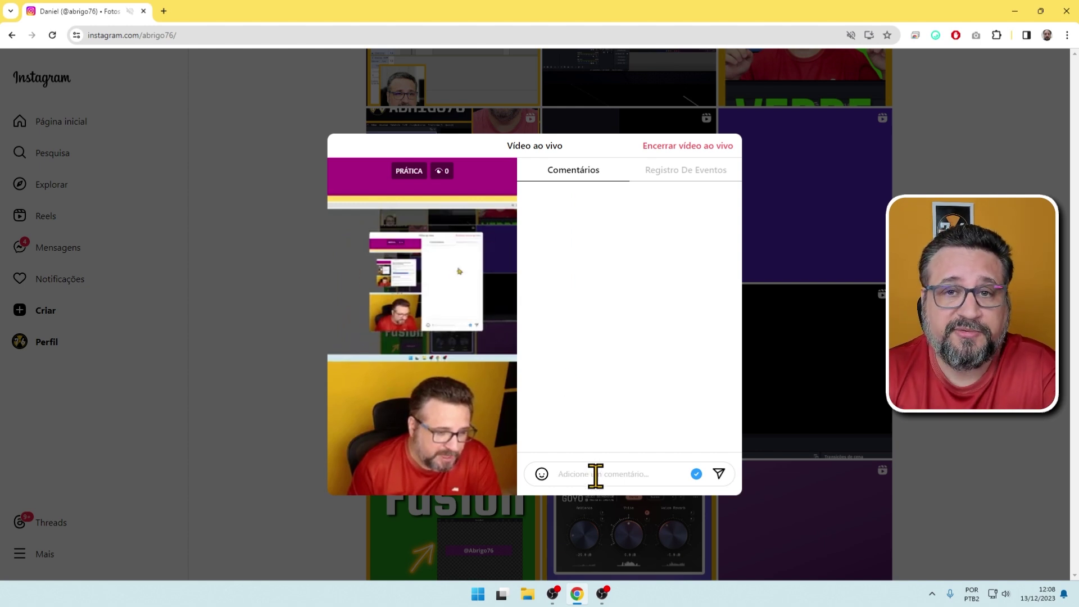
- Switch back to OBS Studio and stop the stream
click(603, 596)
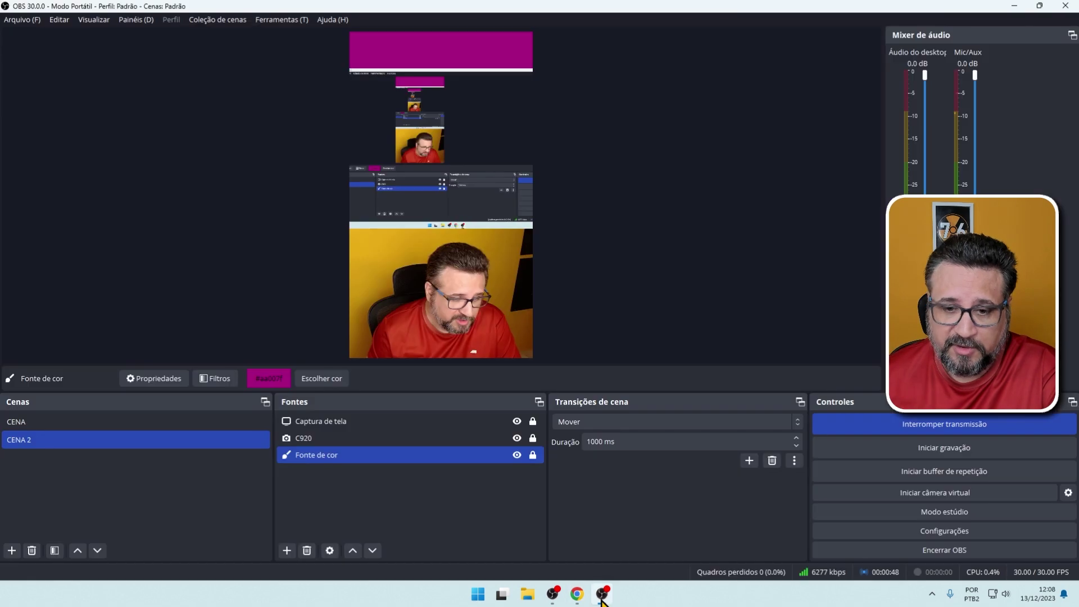
click(930, 426)
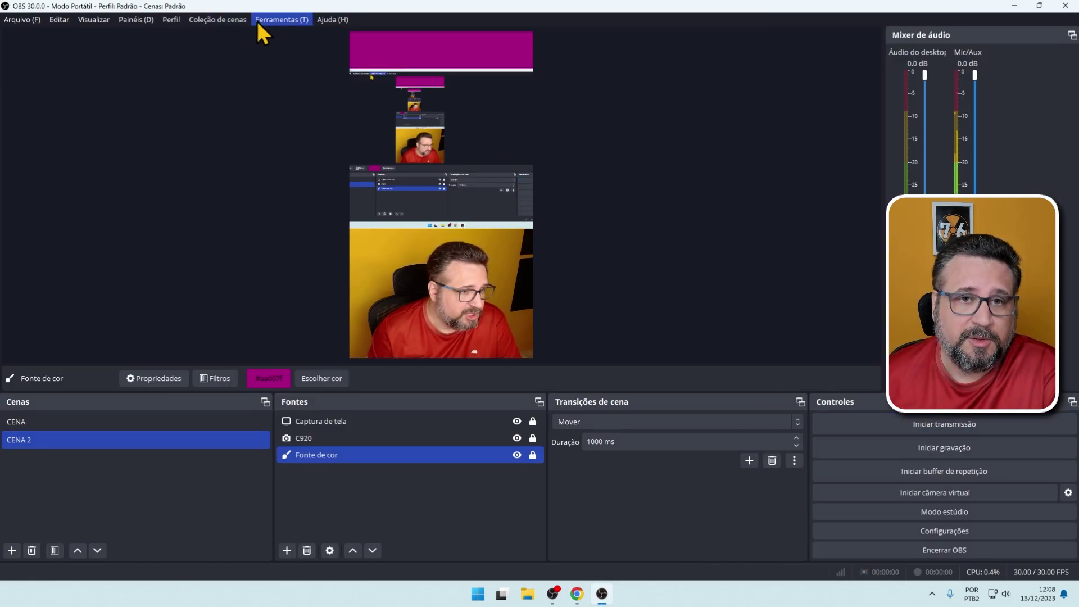
- Show the Vertical, Vertical Transições de cena, Vertical Fontes and Vertical Cenas docks
click(152, 20)
click(138, 295)
click(135, 20)
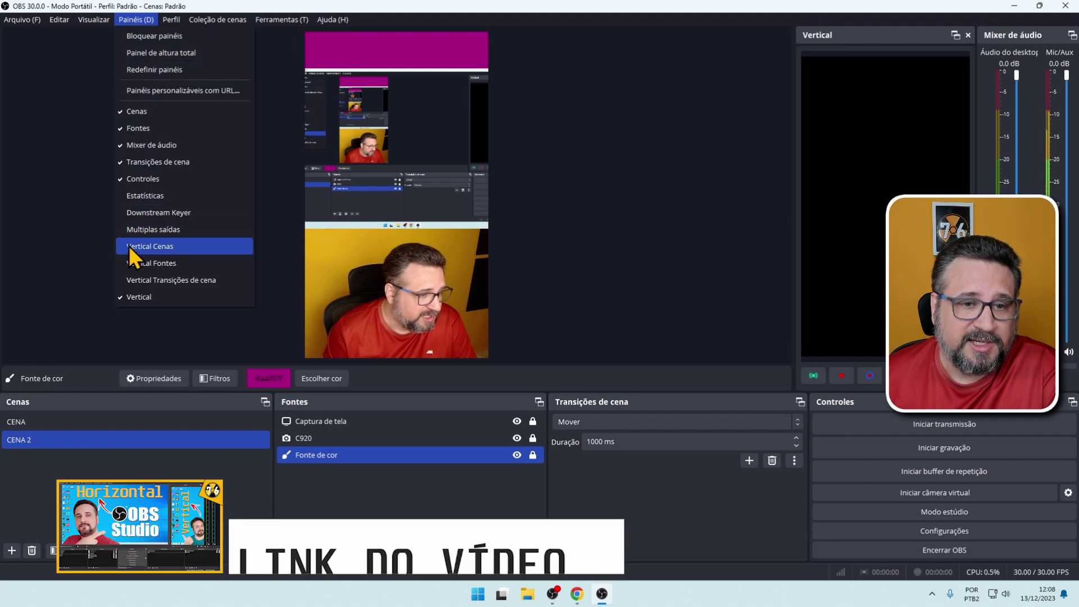
click(134, 279)
click(135, 20)
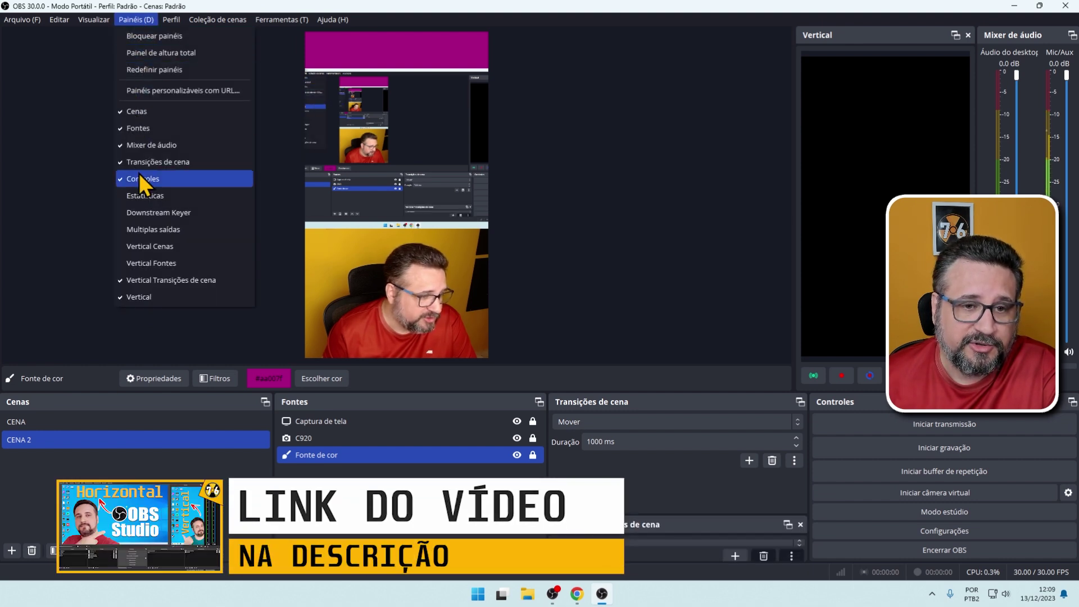
click(153, 263)
click(135, 21)
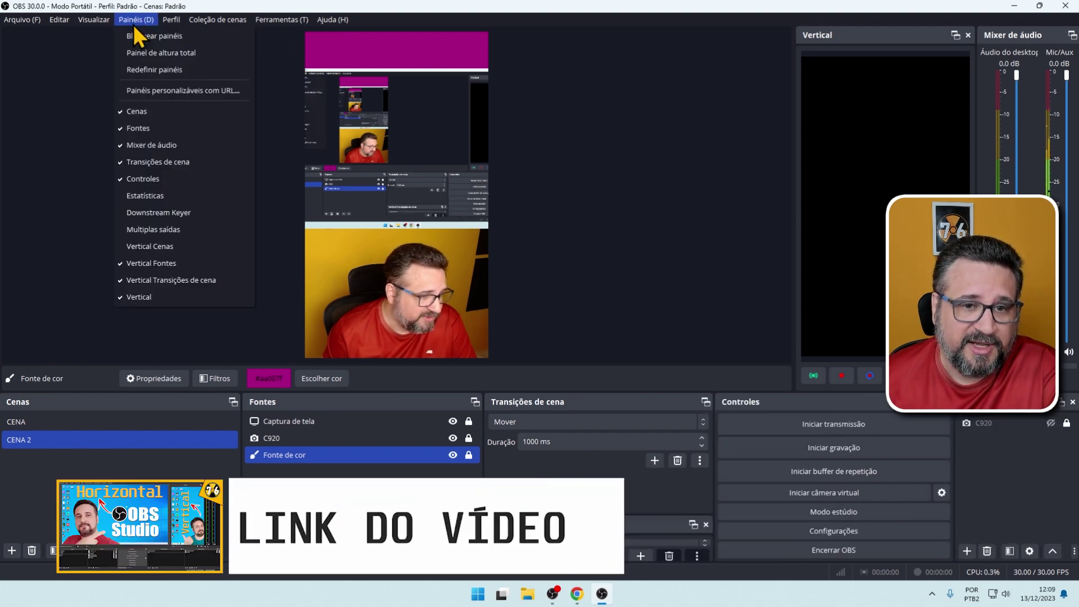
click(135, 245)
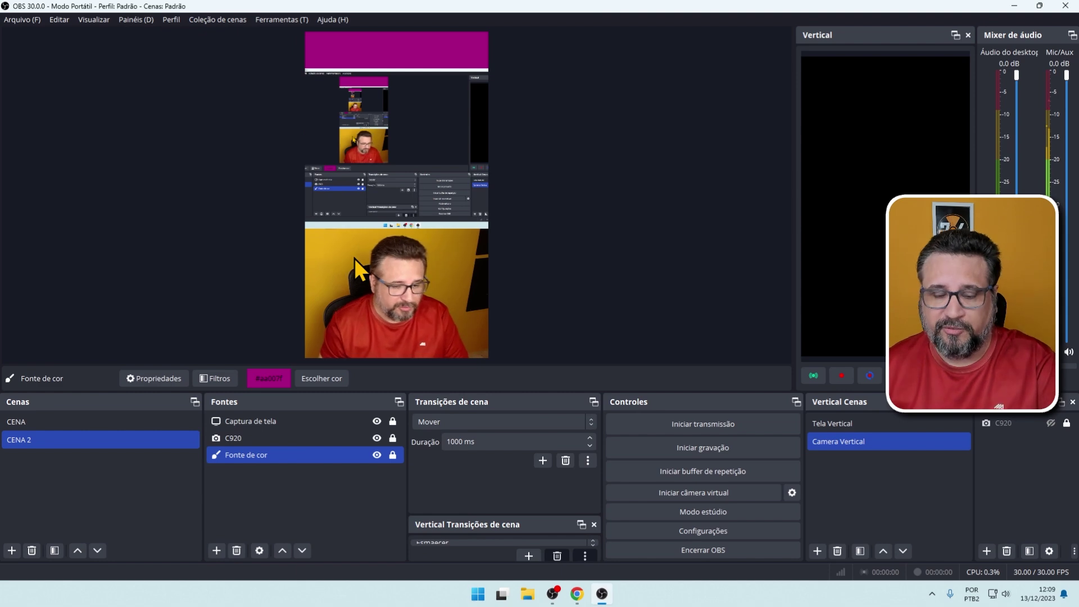